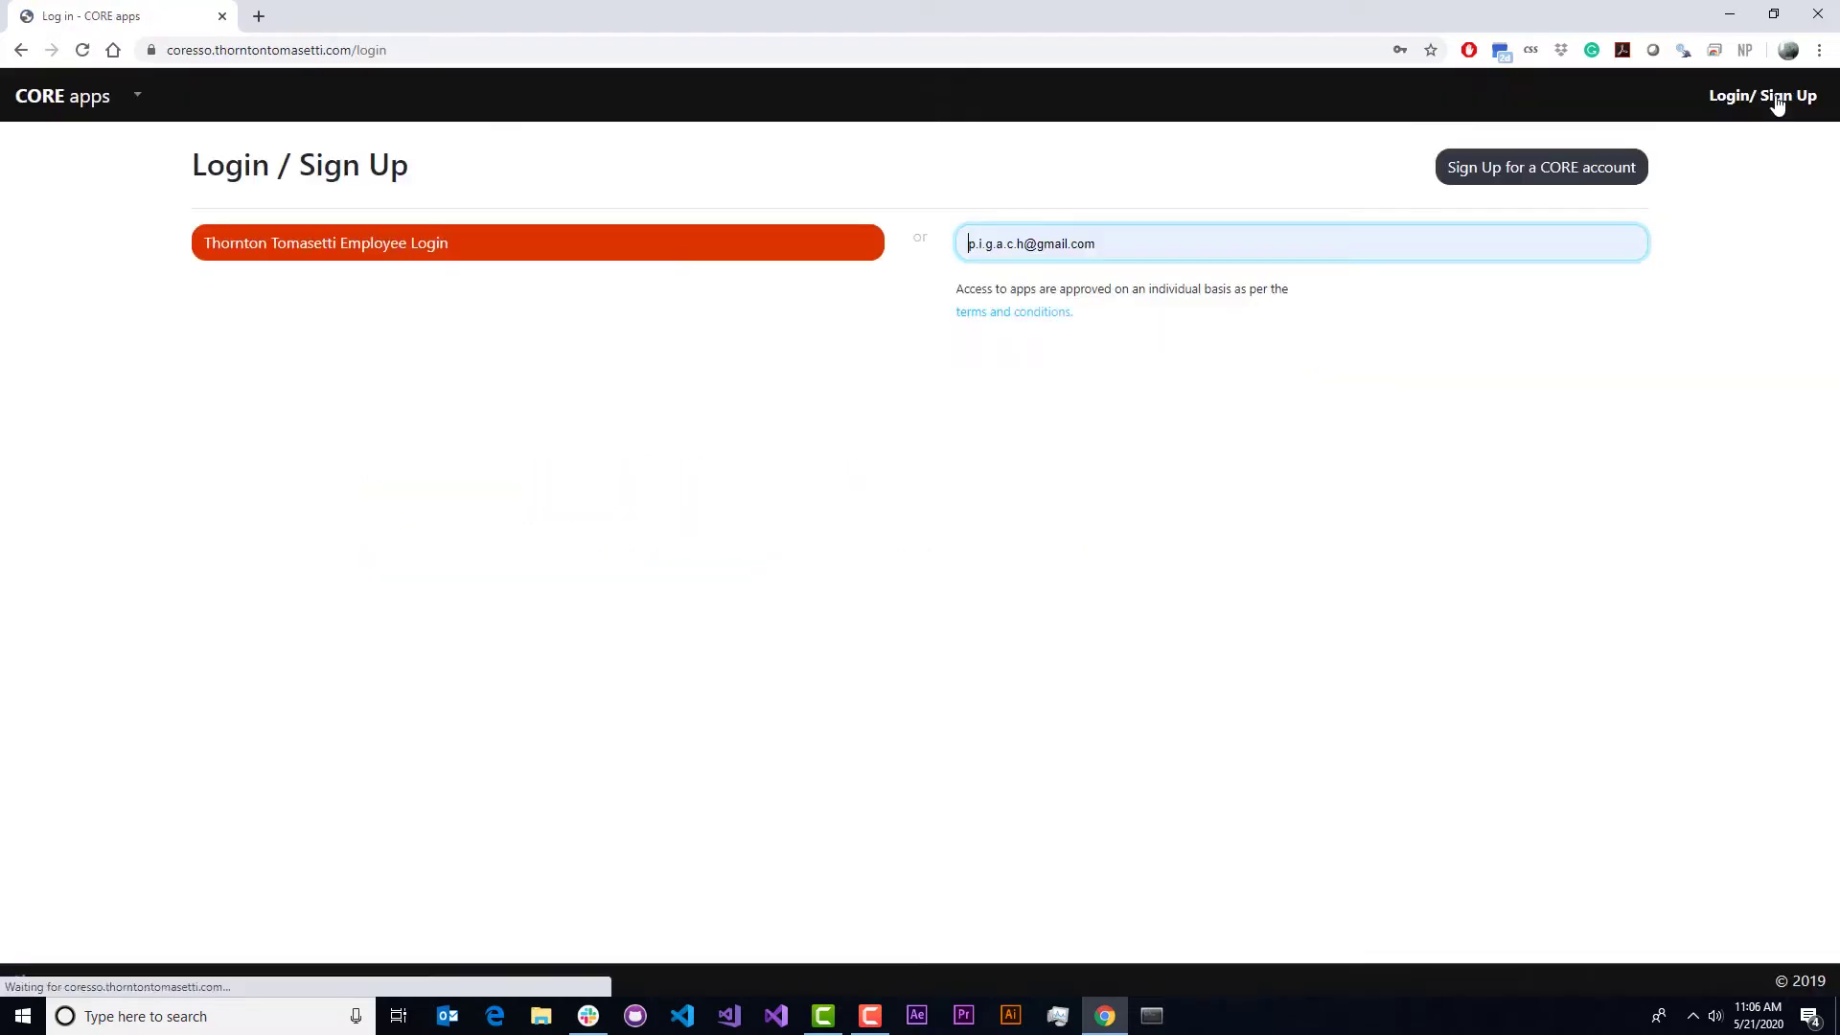
- Sign in to Swarm through the Thornton Tomasetti employee option with the account username and password
{"action": "left_click", "coordinate": [670, 254]}
{"action": "type", "text": "spigah"}
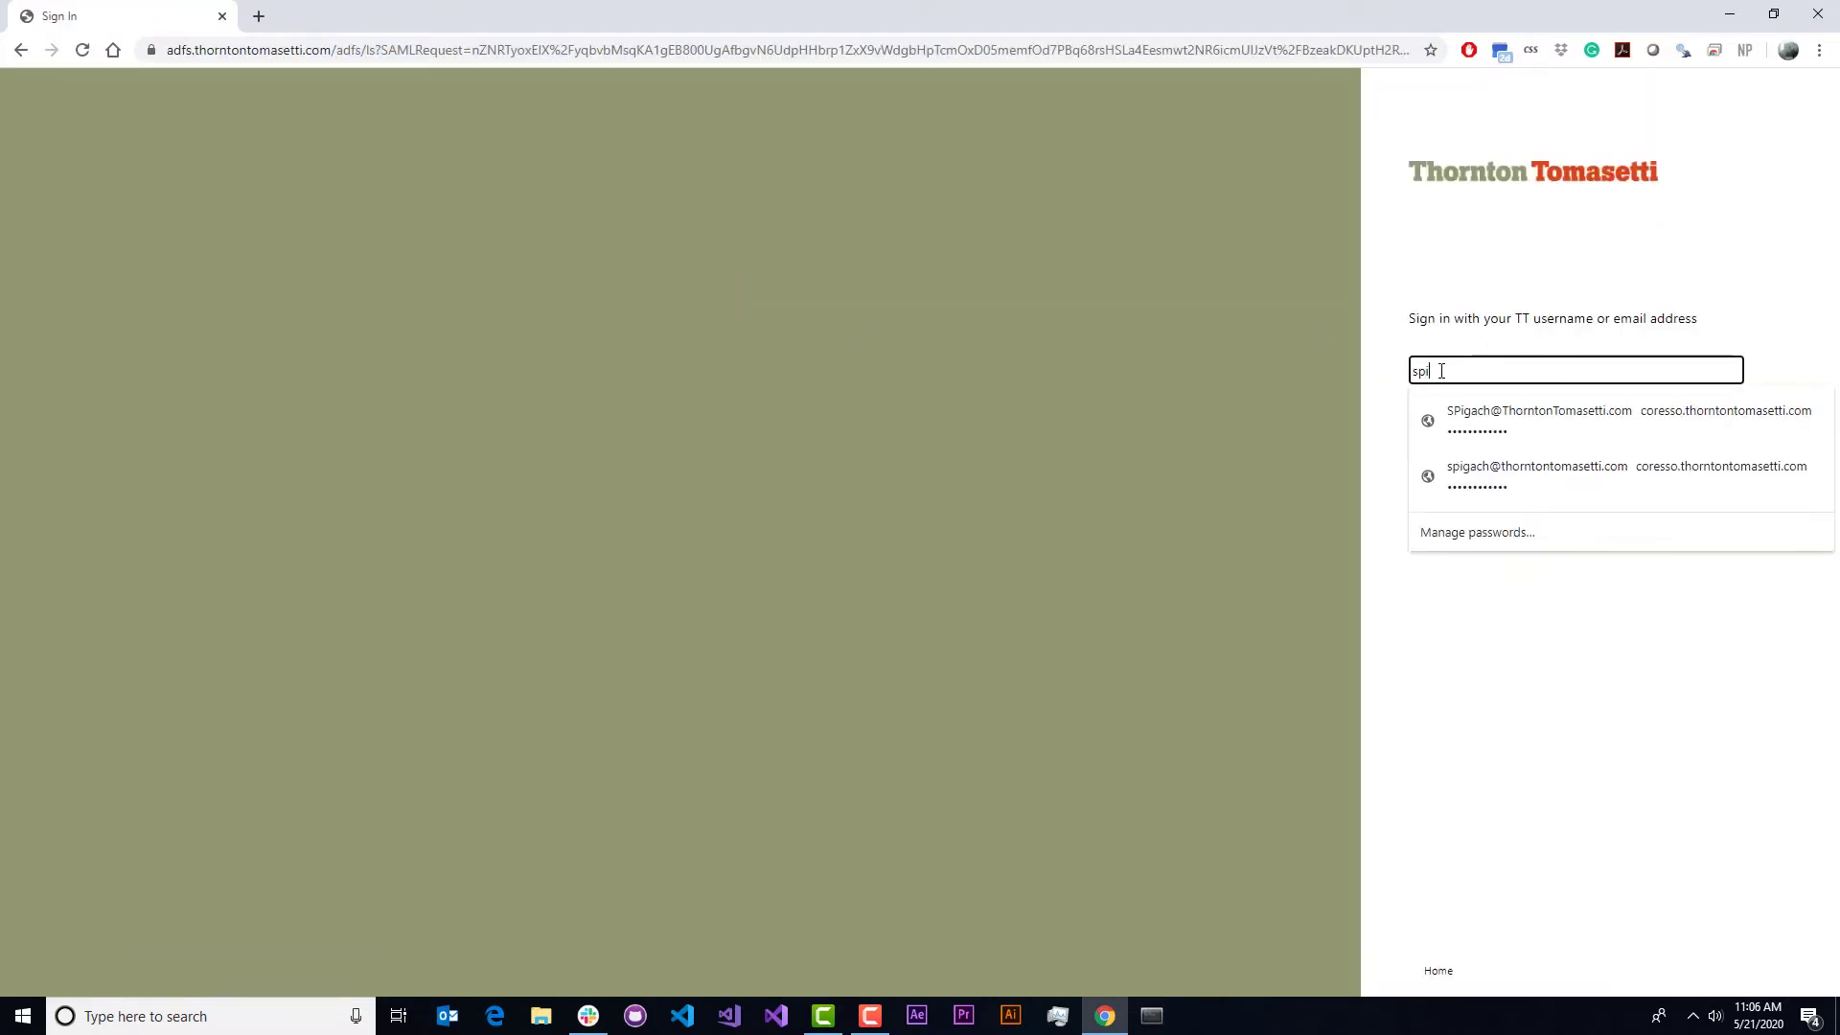
{"action": "key", "text": "Tab"}
{"action": "type", "text": "**************"}
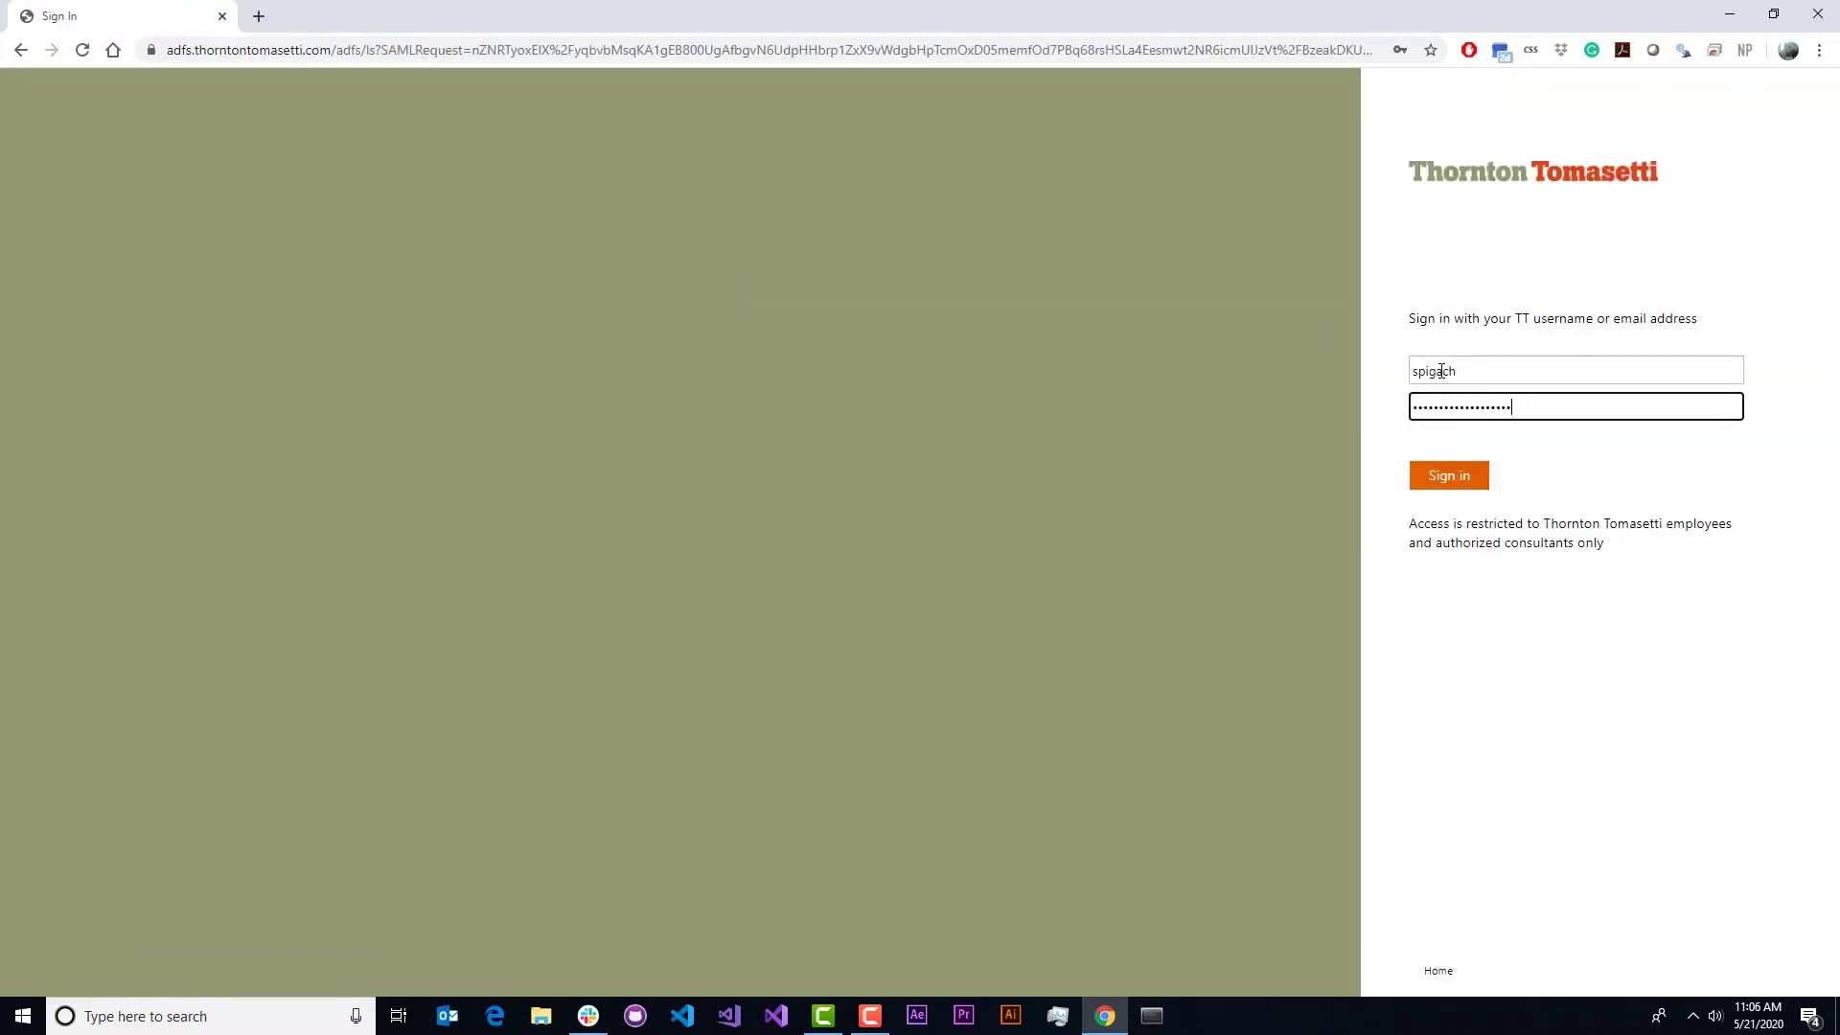
{"action": "key", "text": "Return"}
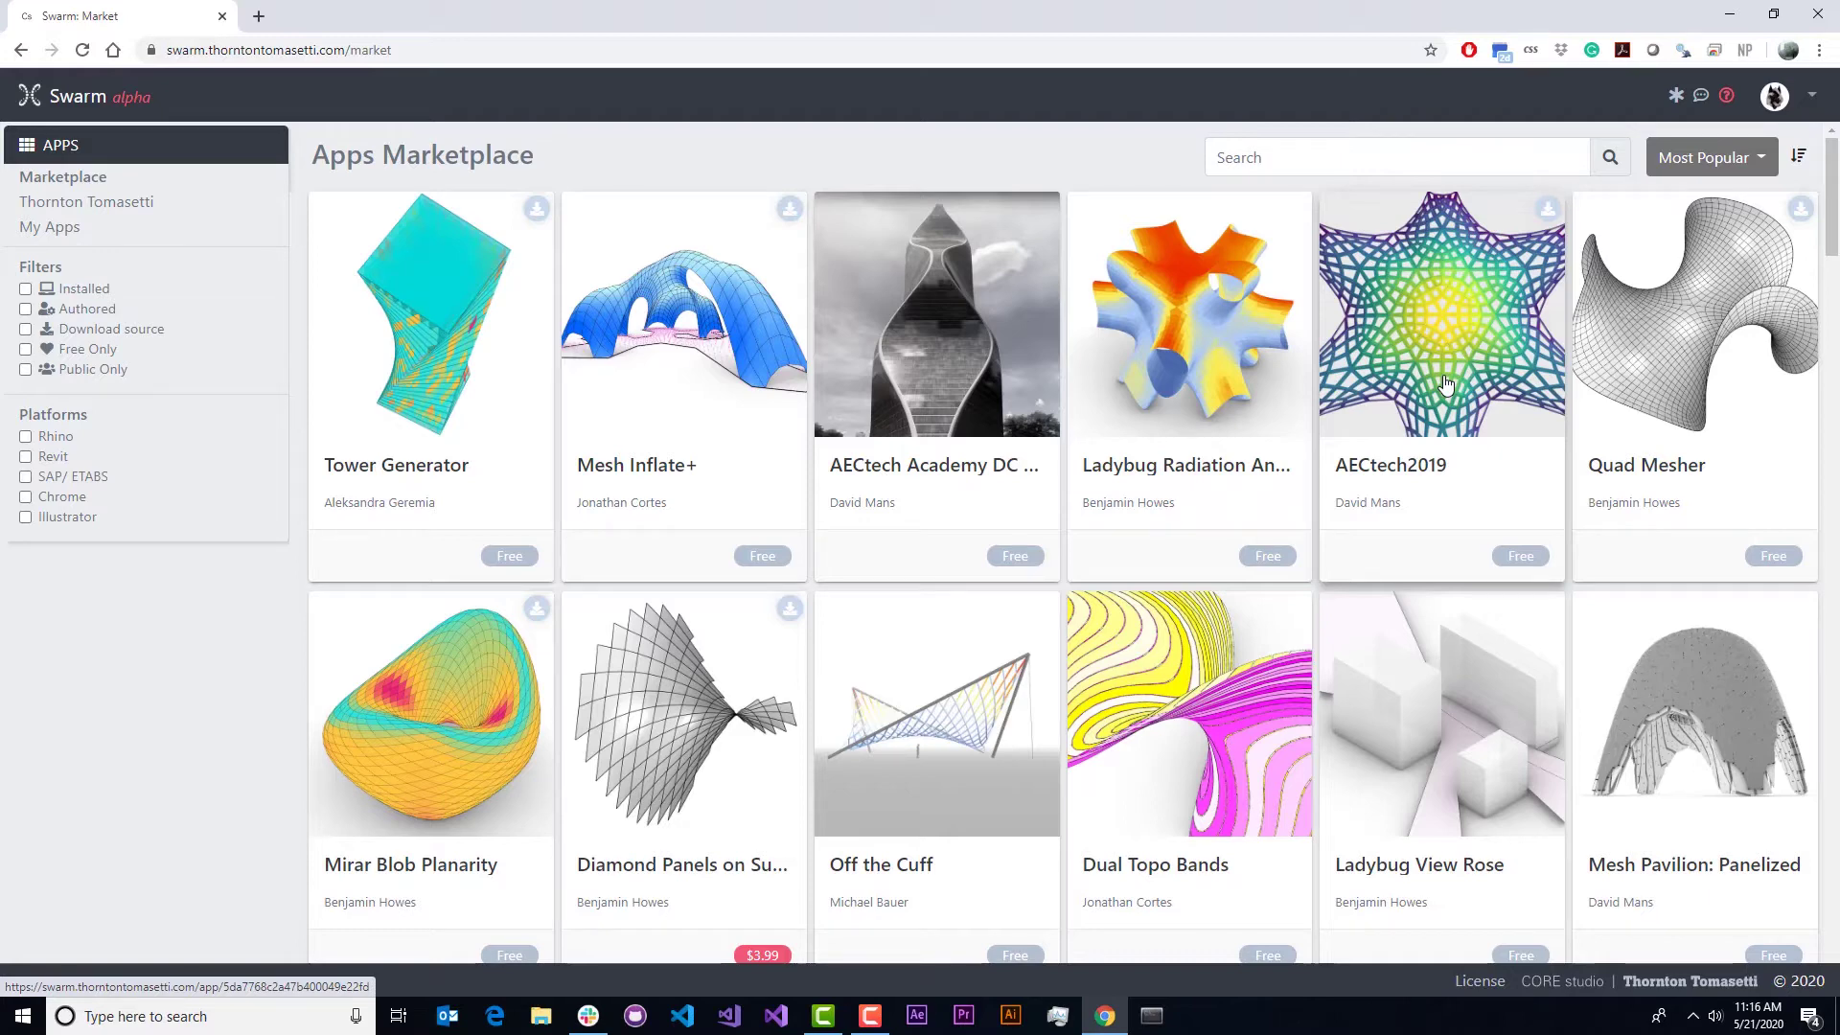
{"action": "scroll", "coordinate": [1445, 383], "scroll_direction": "down", "scroll_amount": 6}
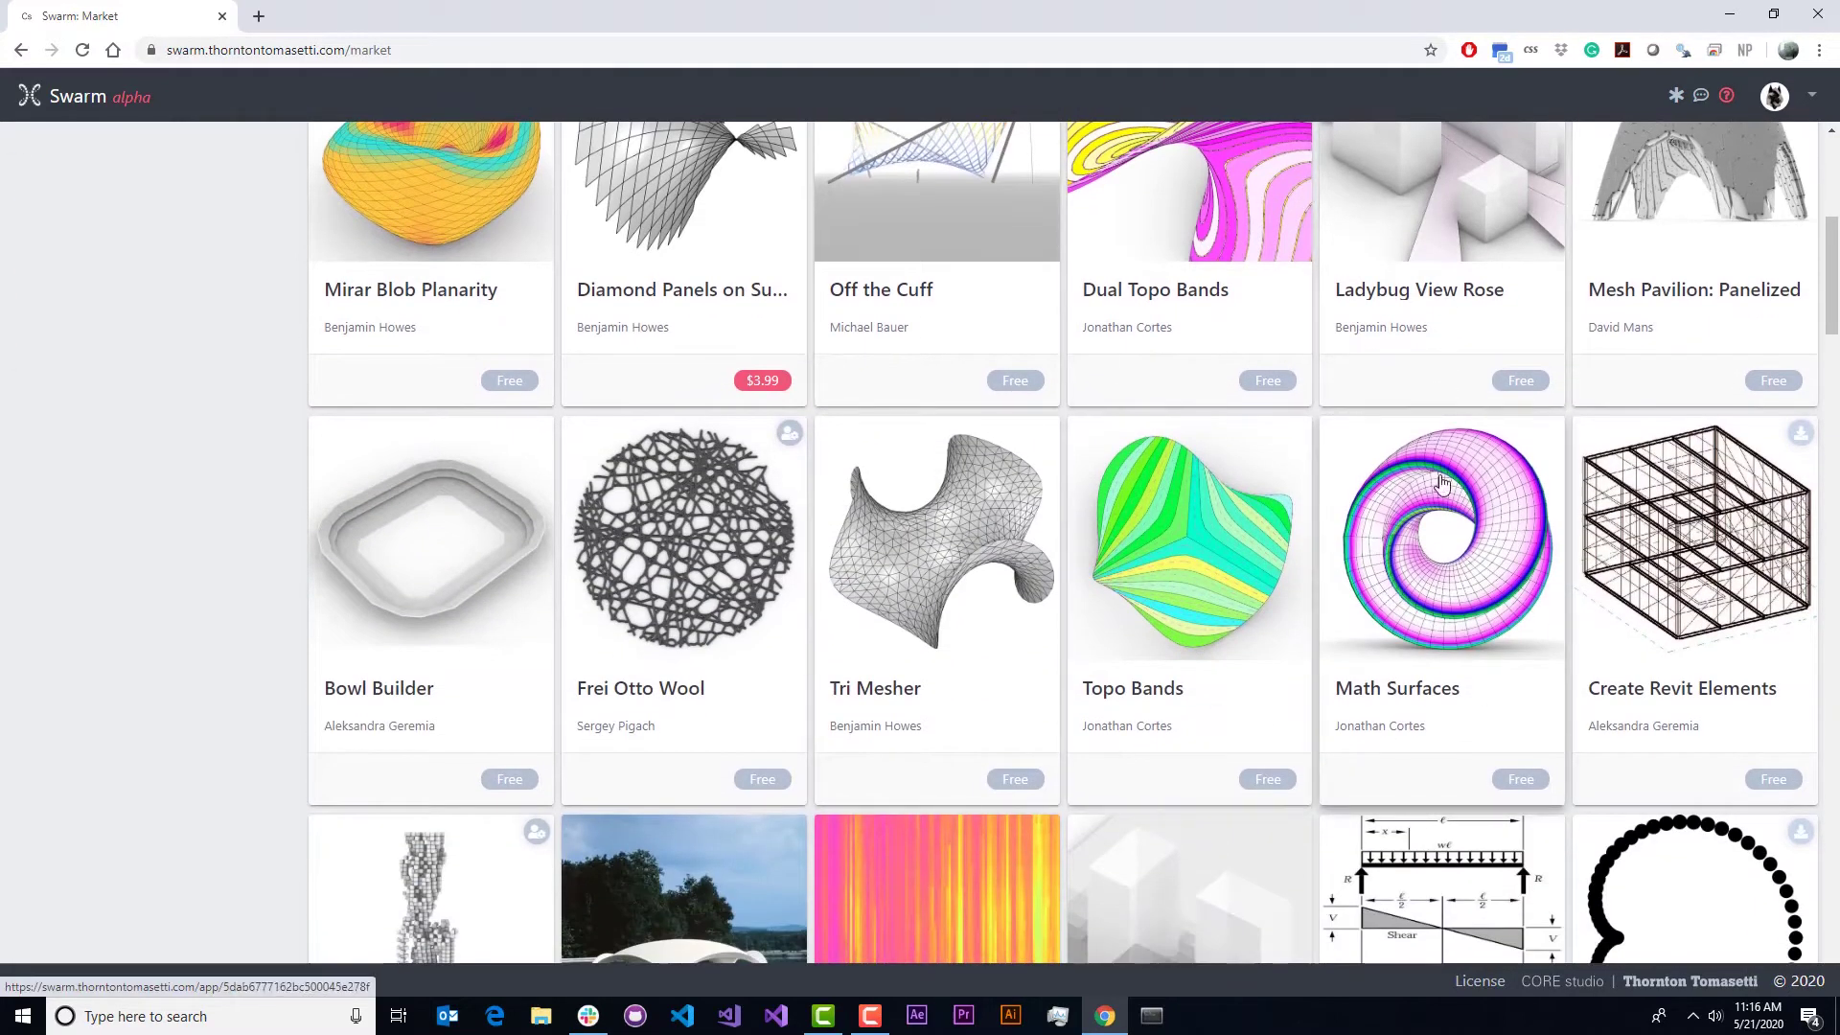
{"action": "scroll", "coordinate": [1183, 659], "scroll_direction": "down", "scroll_amount": 3}
{"action": "scroll", "coordinate": [1183, 659], "scroll_direction": "down", "scroll_amount": 2}
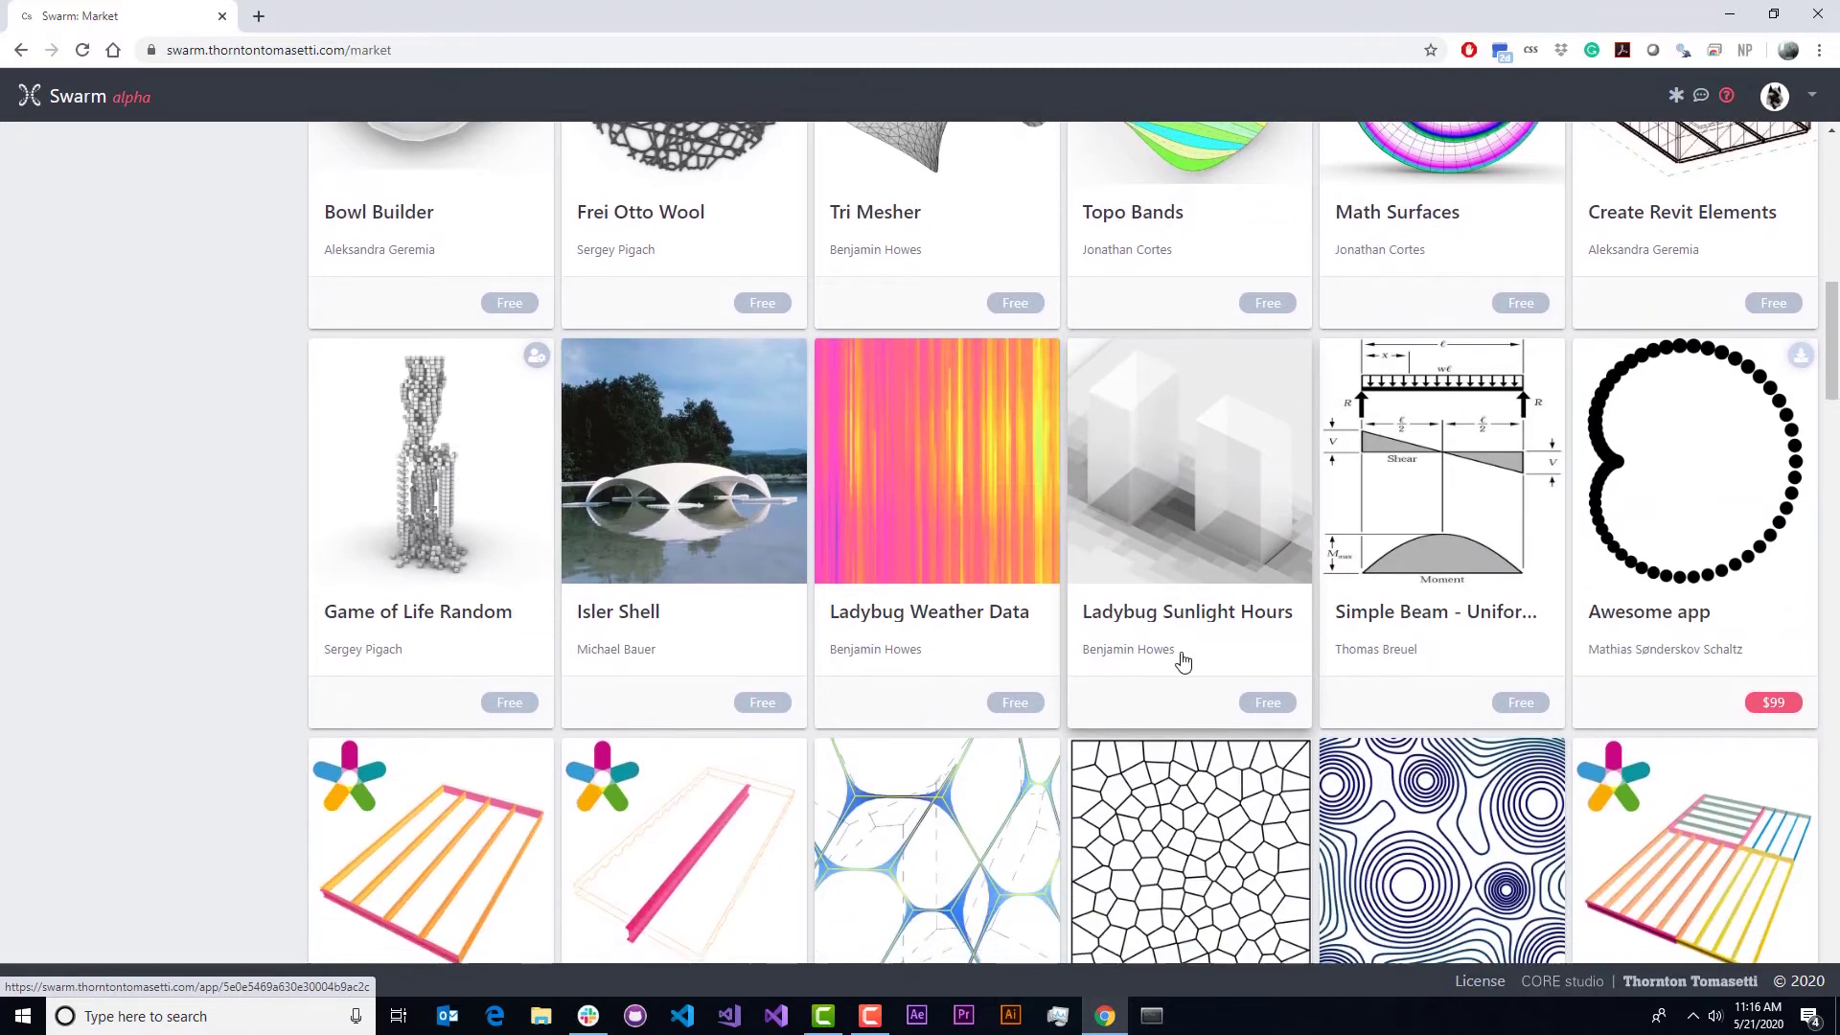
{"action": "scroll", "coordinate": [1187, 671], "scroll_direction": "up", "scroll_amount": 2}
{"action": "scroll", "coordinate": [1187, 679], "scroll_direction": "up", "scroll_amount": 9}
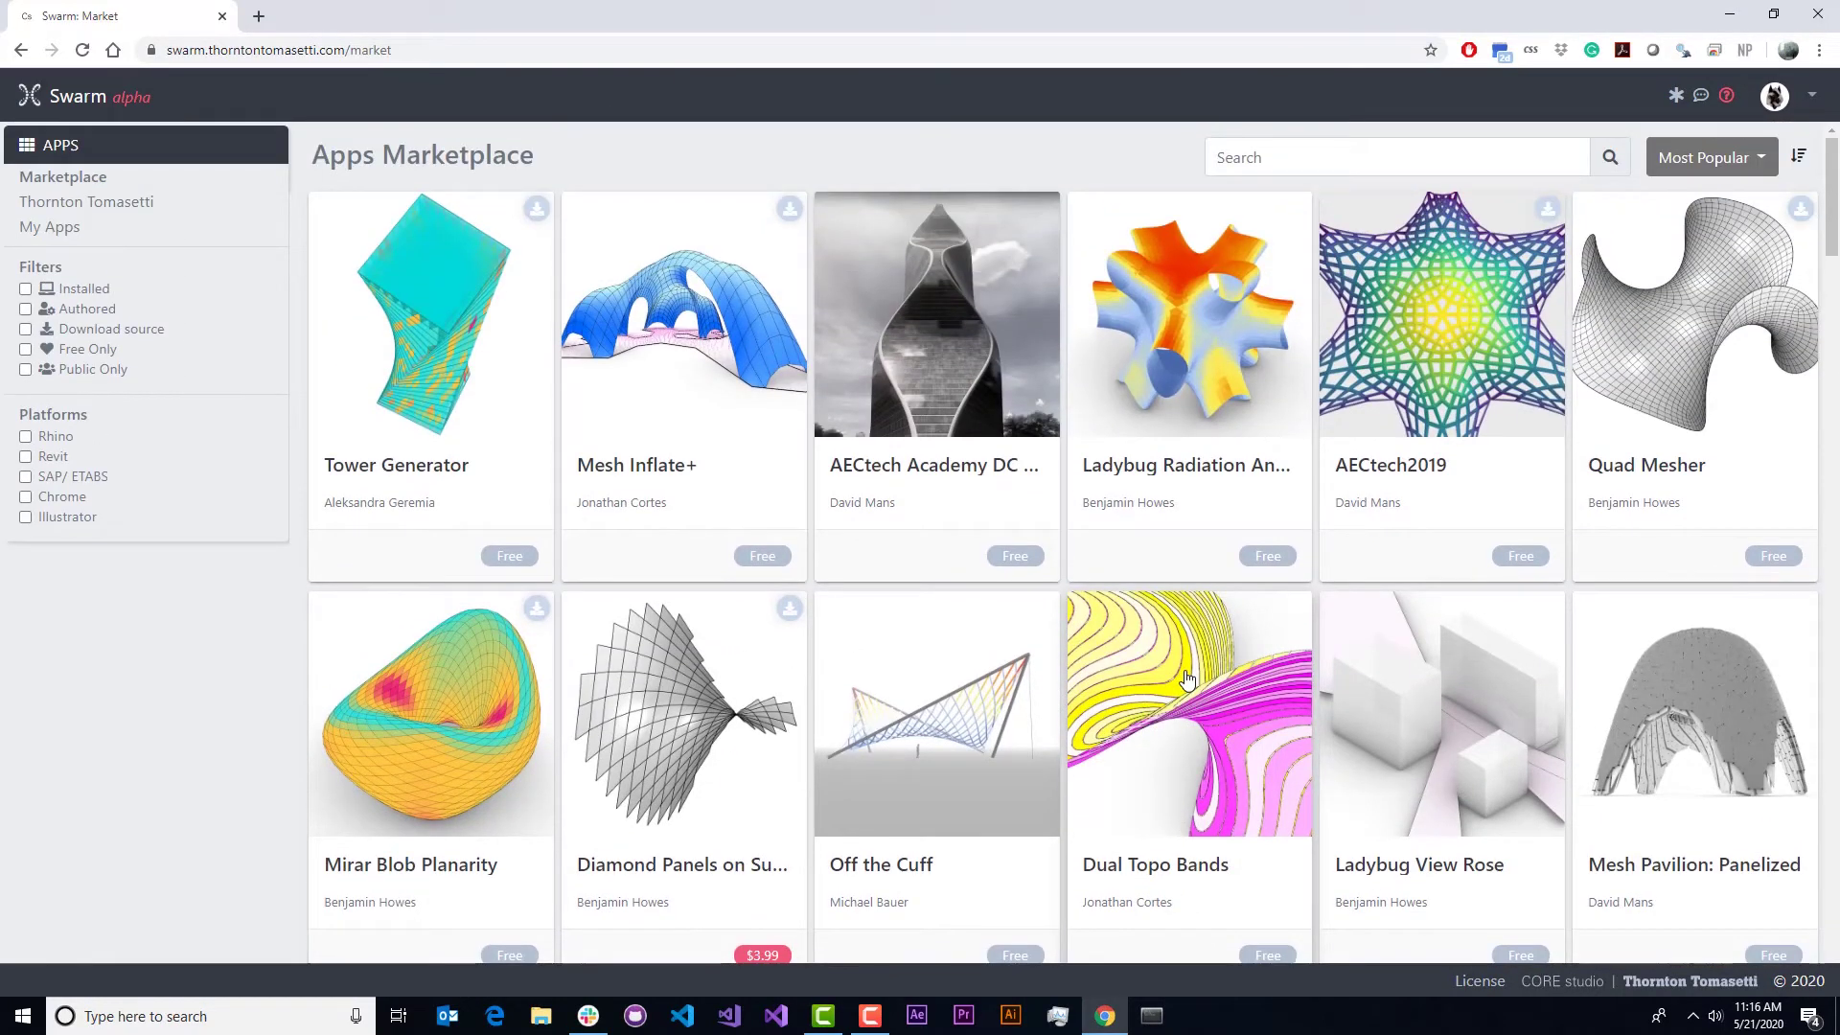
{"action": "scroll", "coordinate": [1187, 679], "scroll_direction": "down", "scroll_amount": 1}
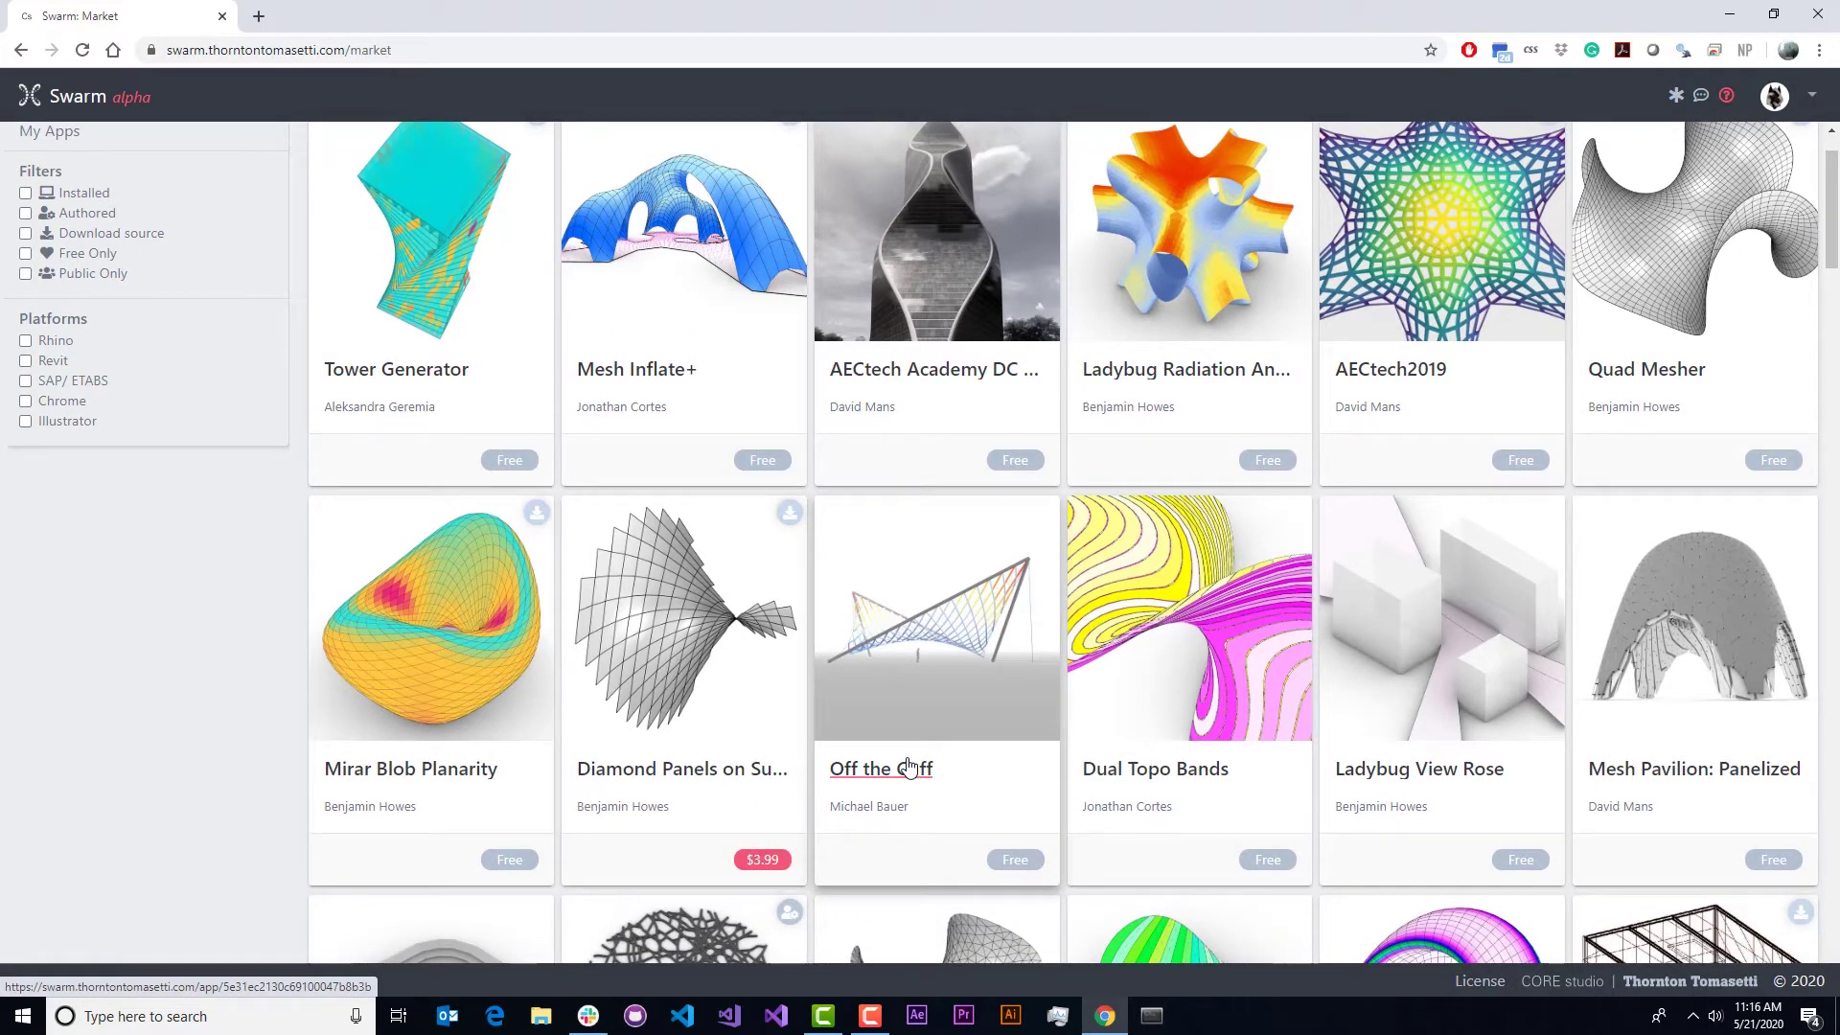
{"action": "scroll", "coordinate": [909, 767], "scroll_direction": "up", "scroll_amount": 1}
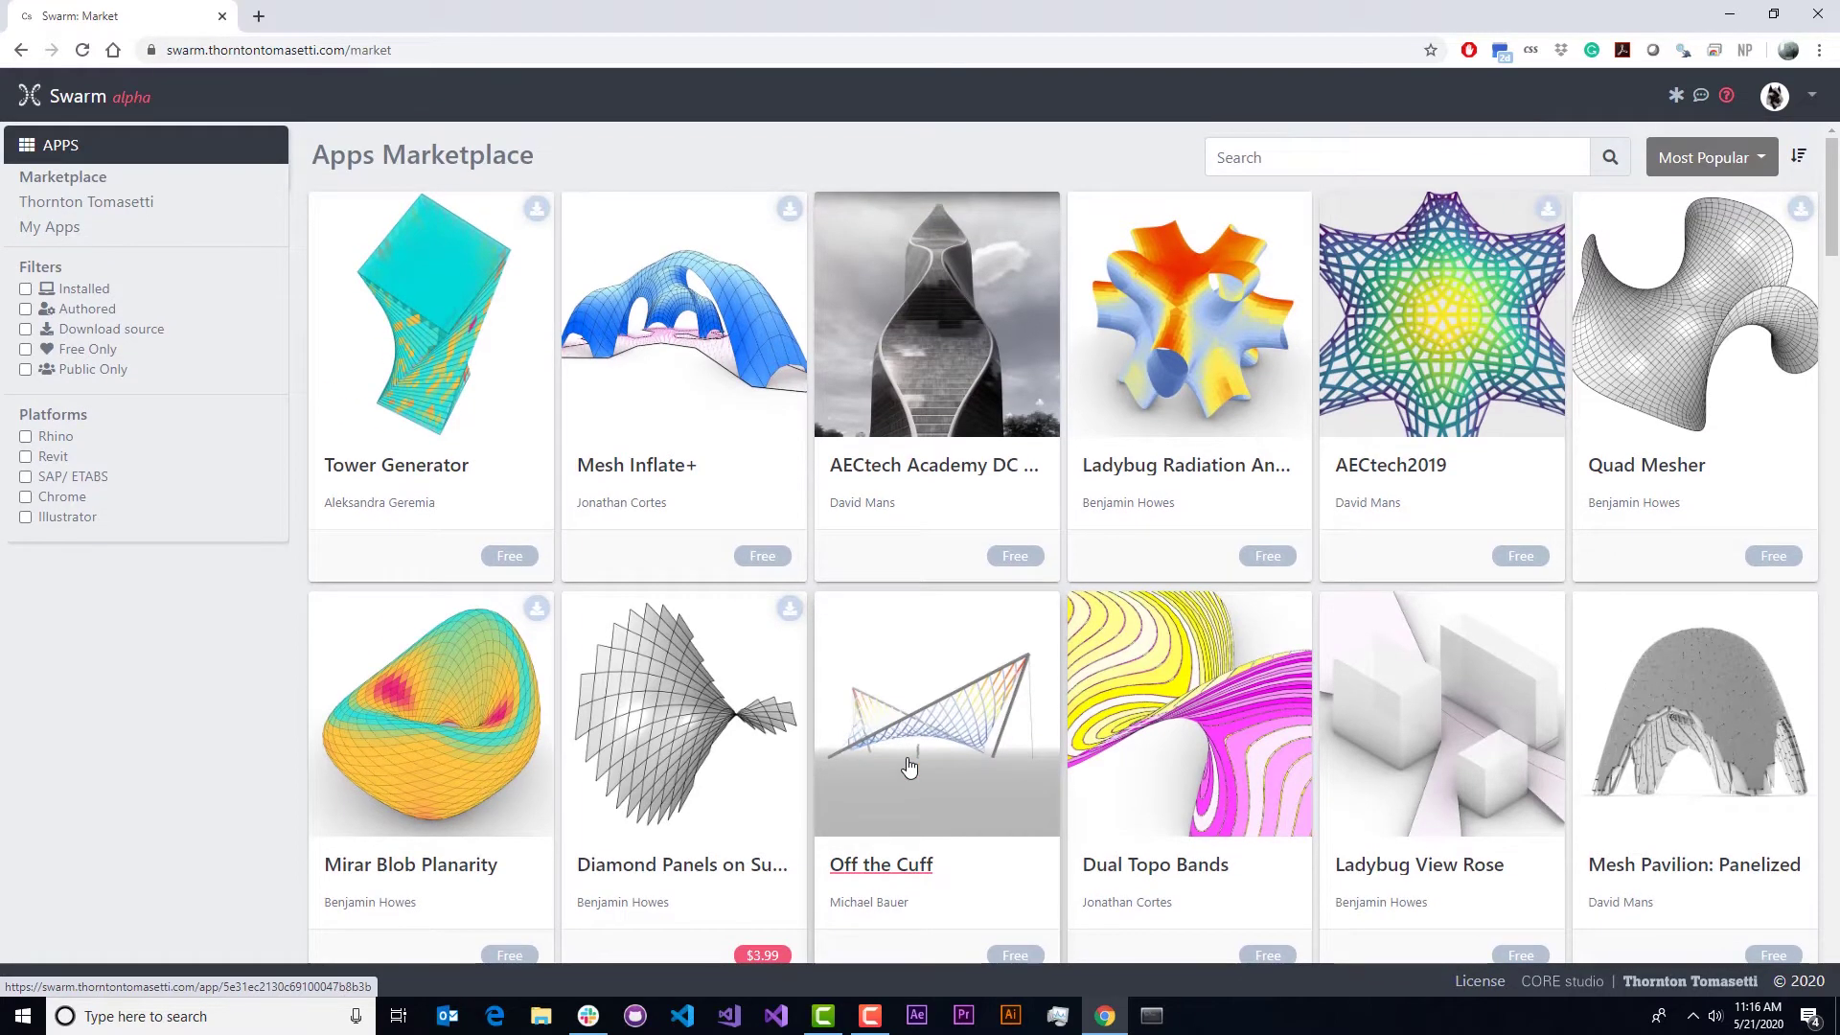
{"action": "scroll", "coordinate": [908, 767], "scroll_direction": "down", "scroll_amount": 1}
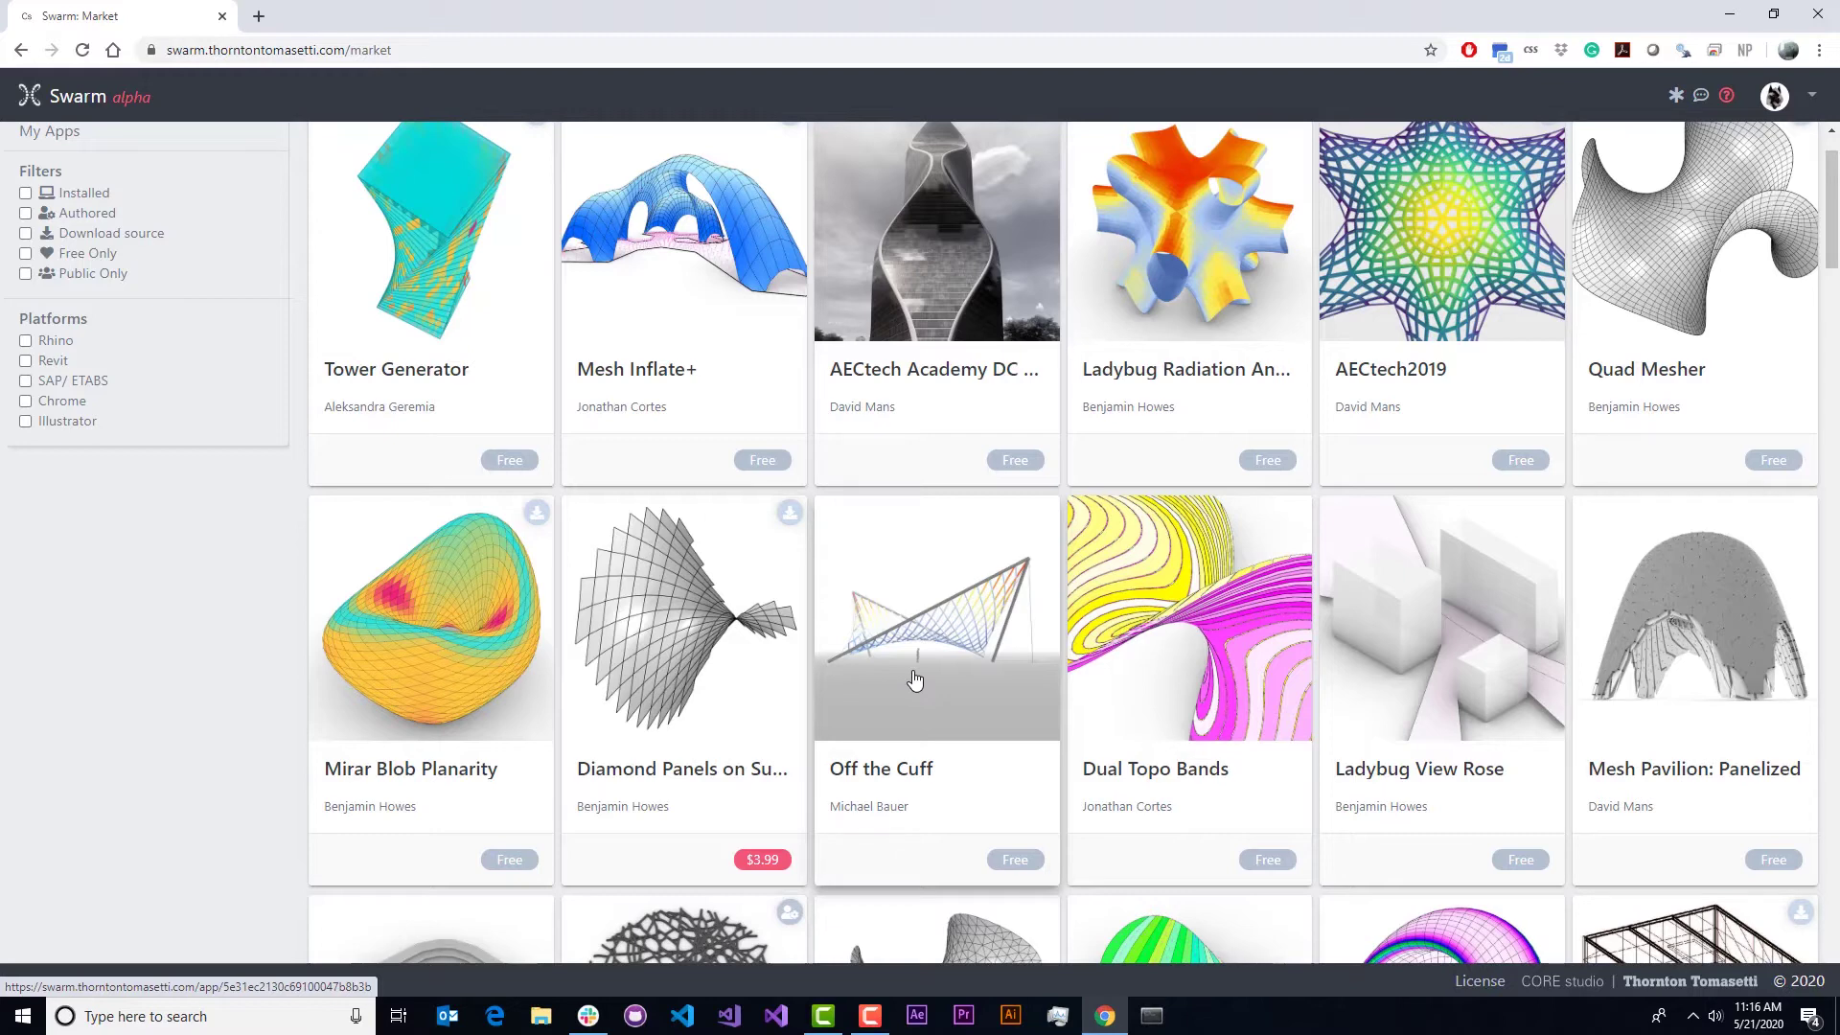
{"action": "scroll", "coordinate": [916, 681], "scroll_direction": "up", "scroll_amount": 1}
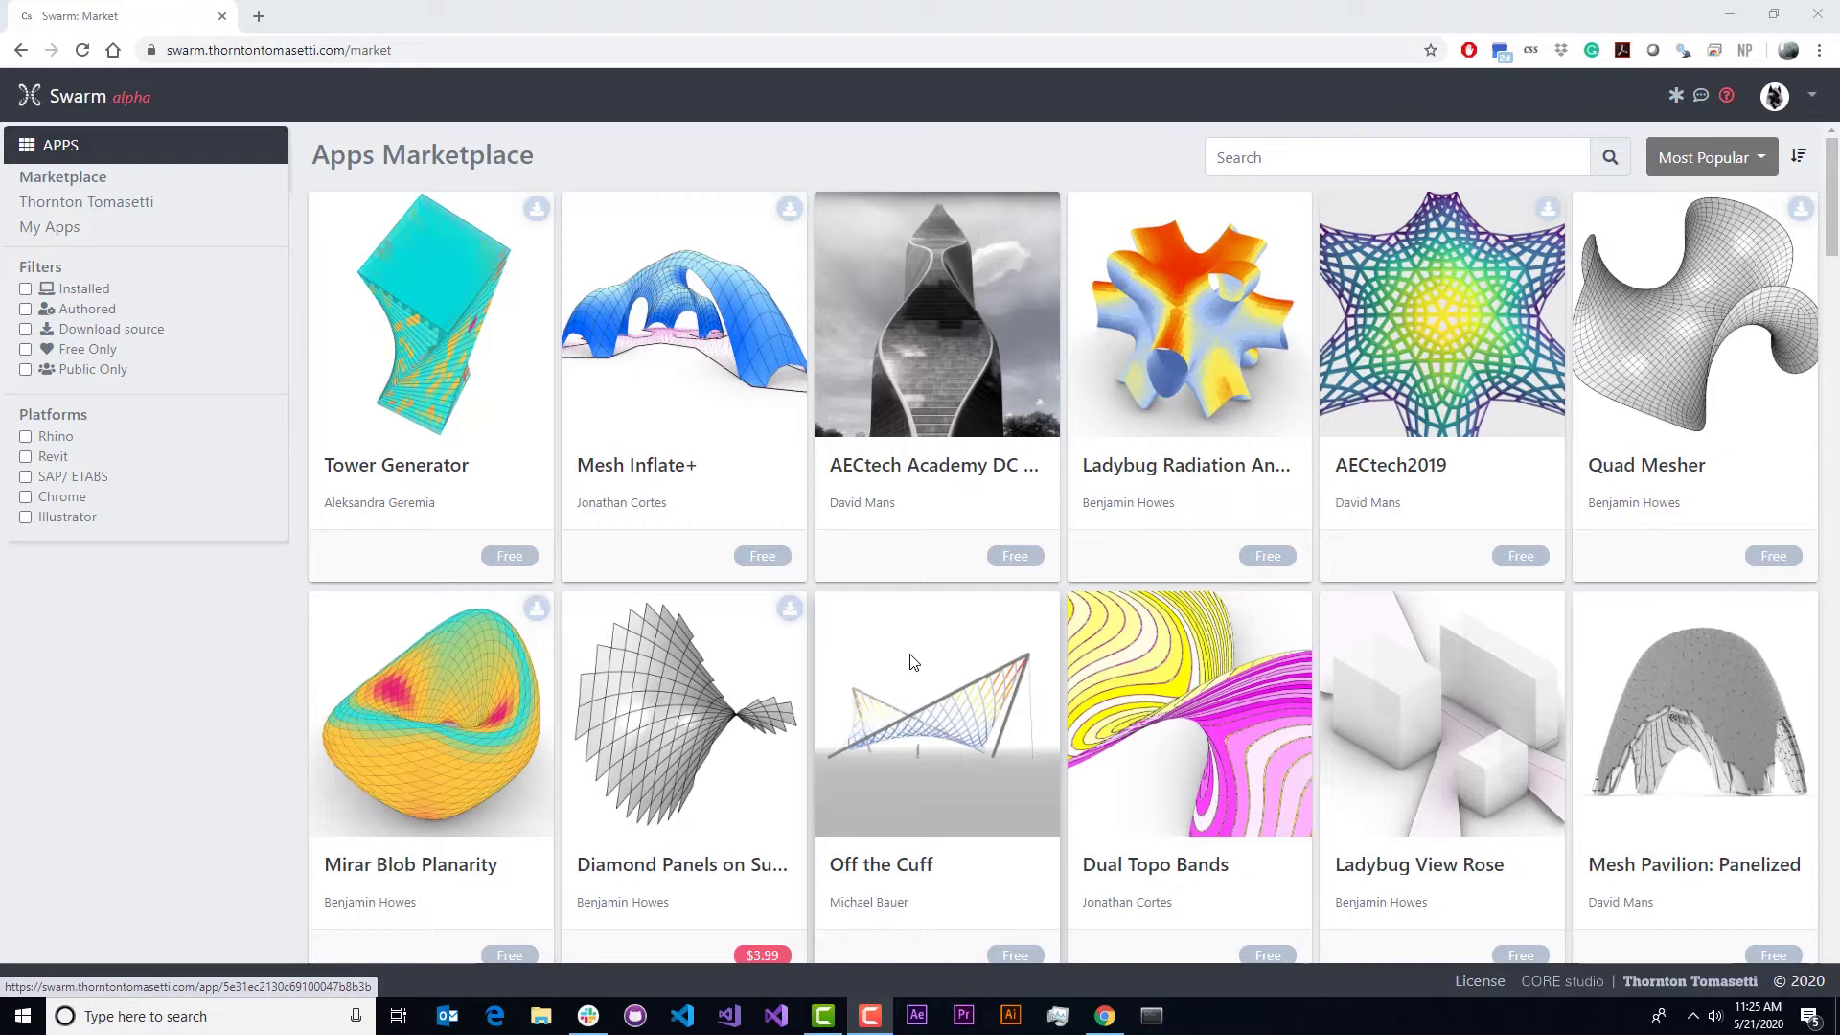
- Download the Swarm 0.22.2 installer from the Download plug-ins page in the account menu
{"action": "left_click", "coordinate": [1813, 99]}
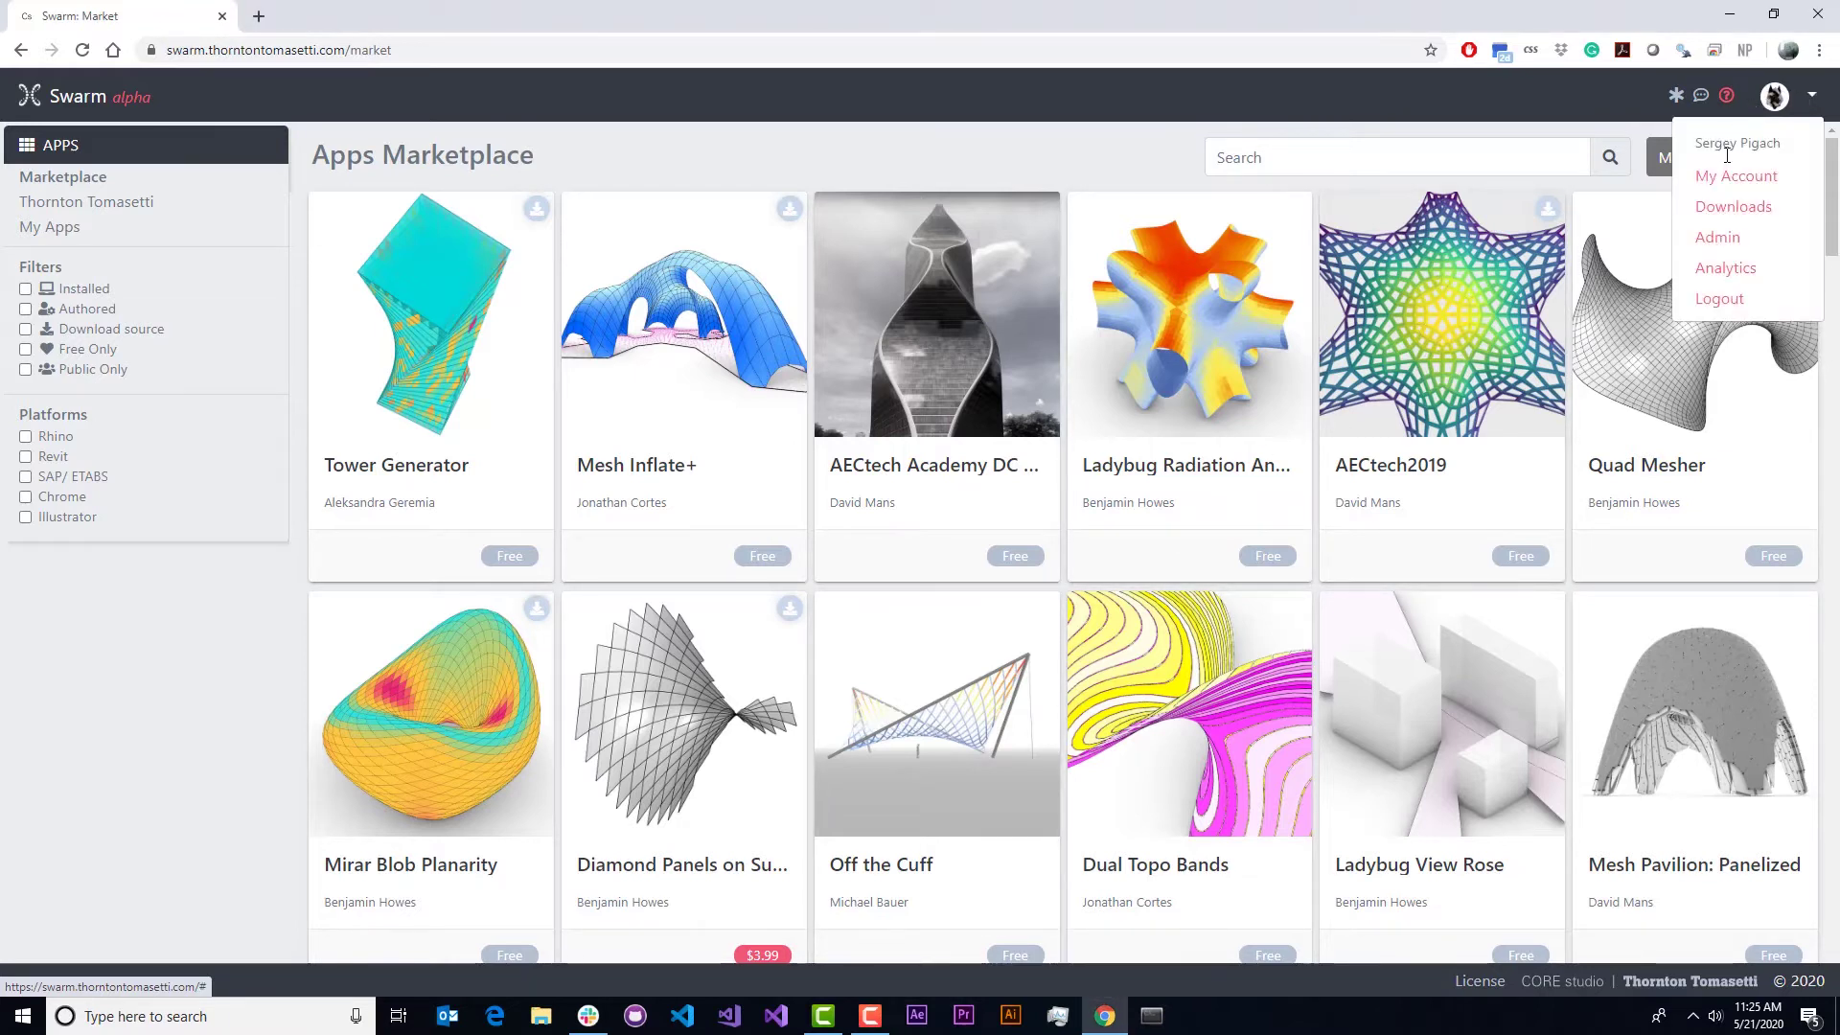
{"action": "left_click", "coordinate": [1749, 210]}
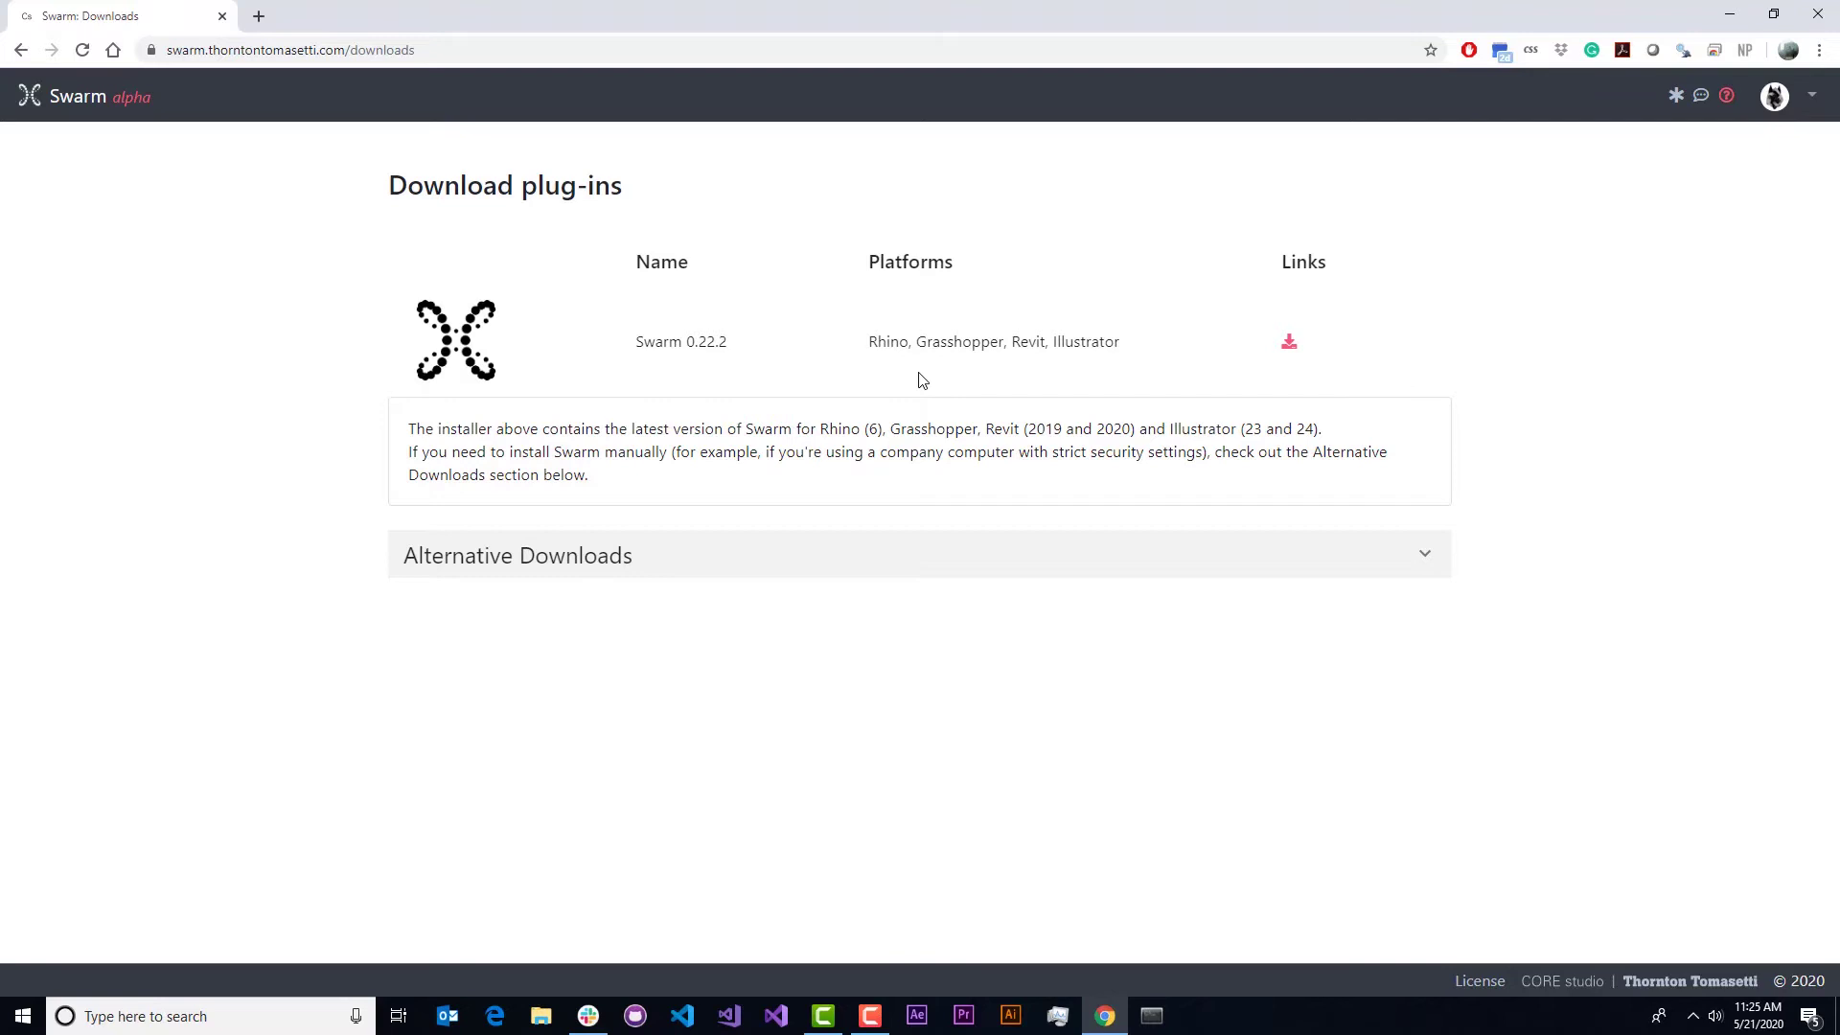
{"action": "left_click", "coordinate": [969, 567]}
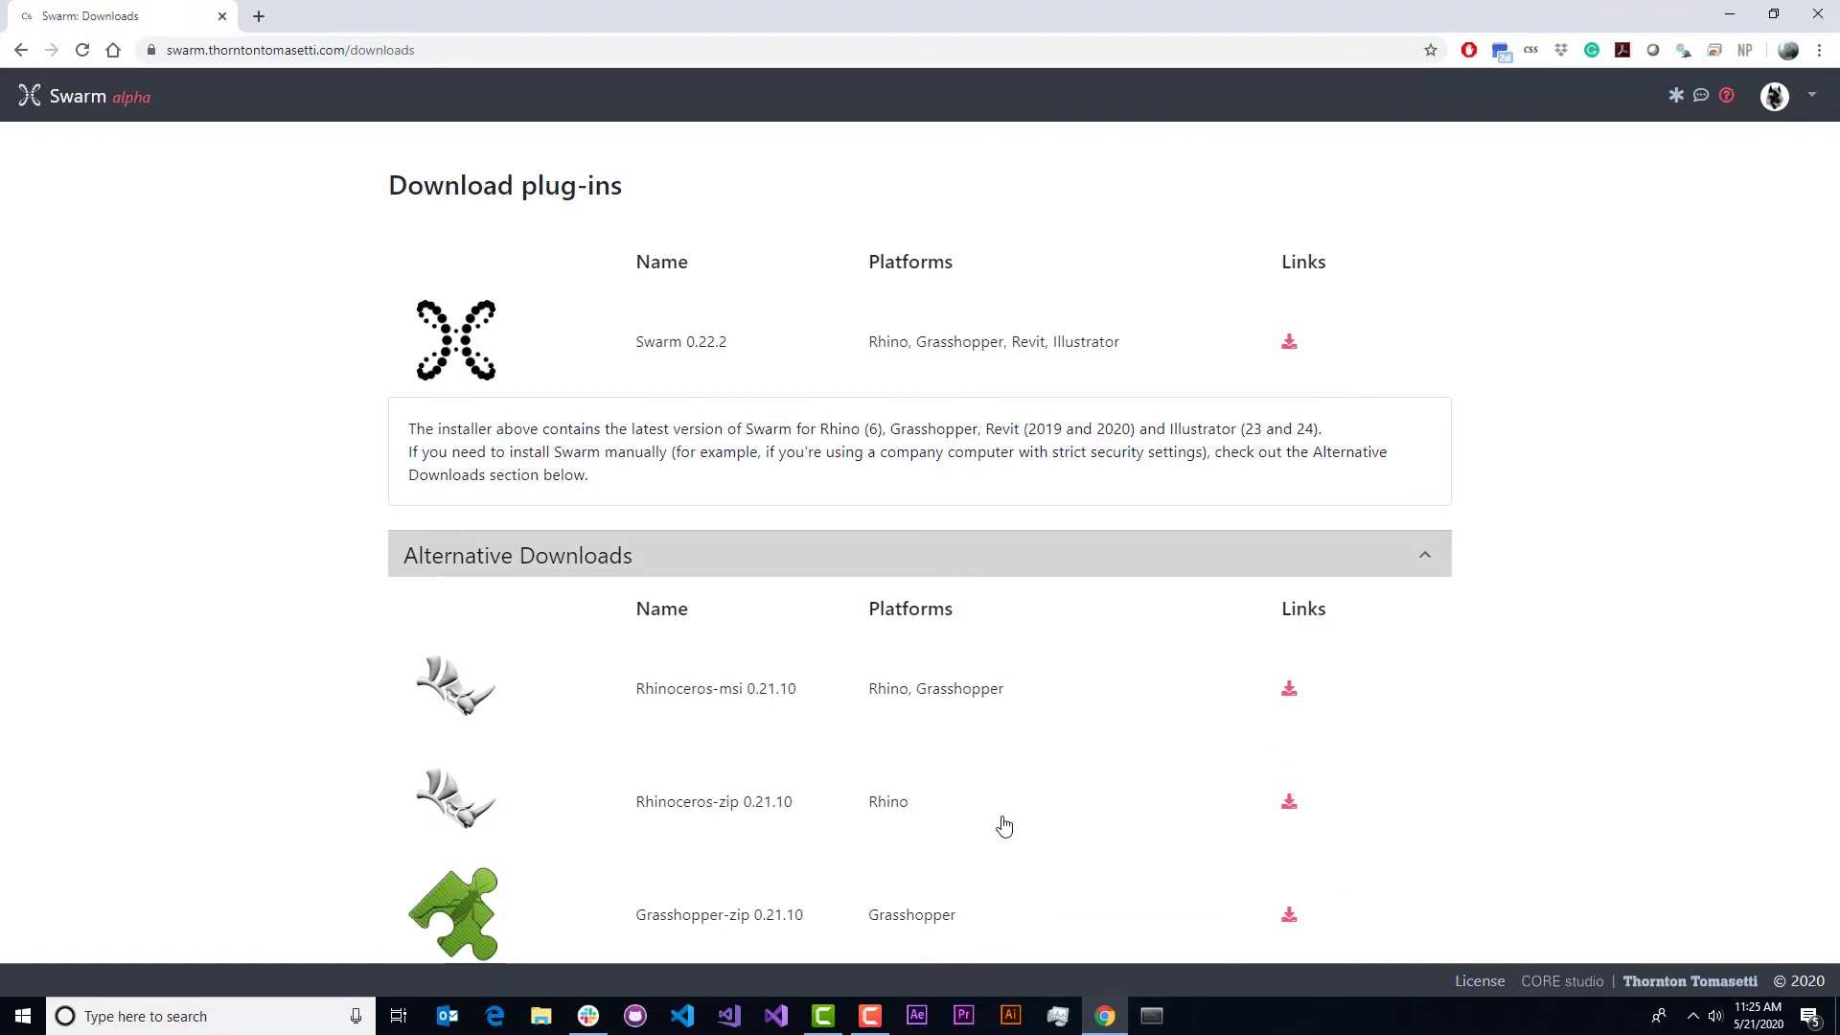
{"action": "left_click", "coordinate": [999, 567]}
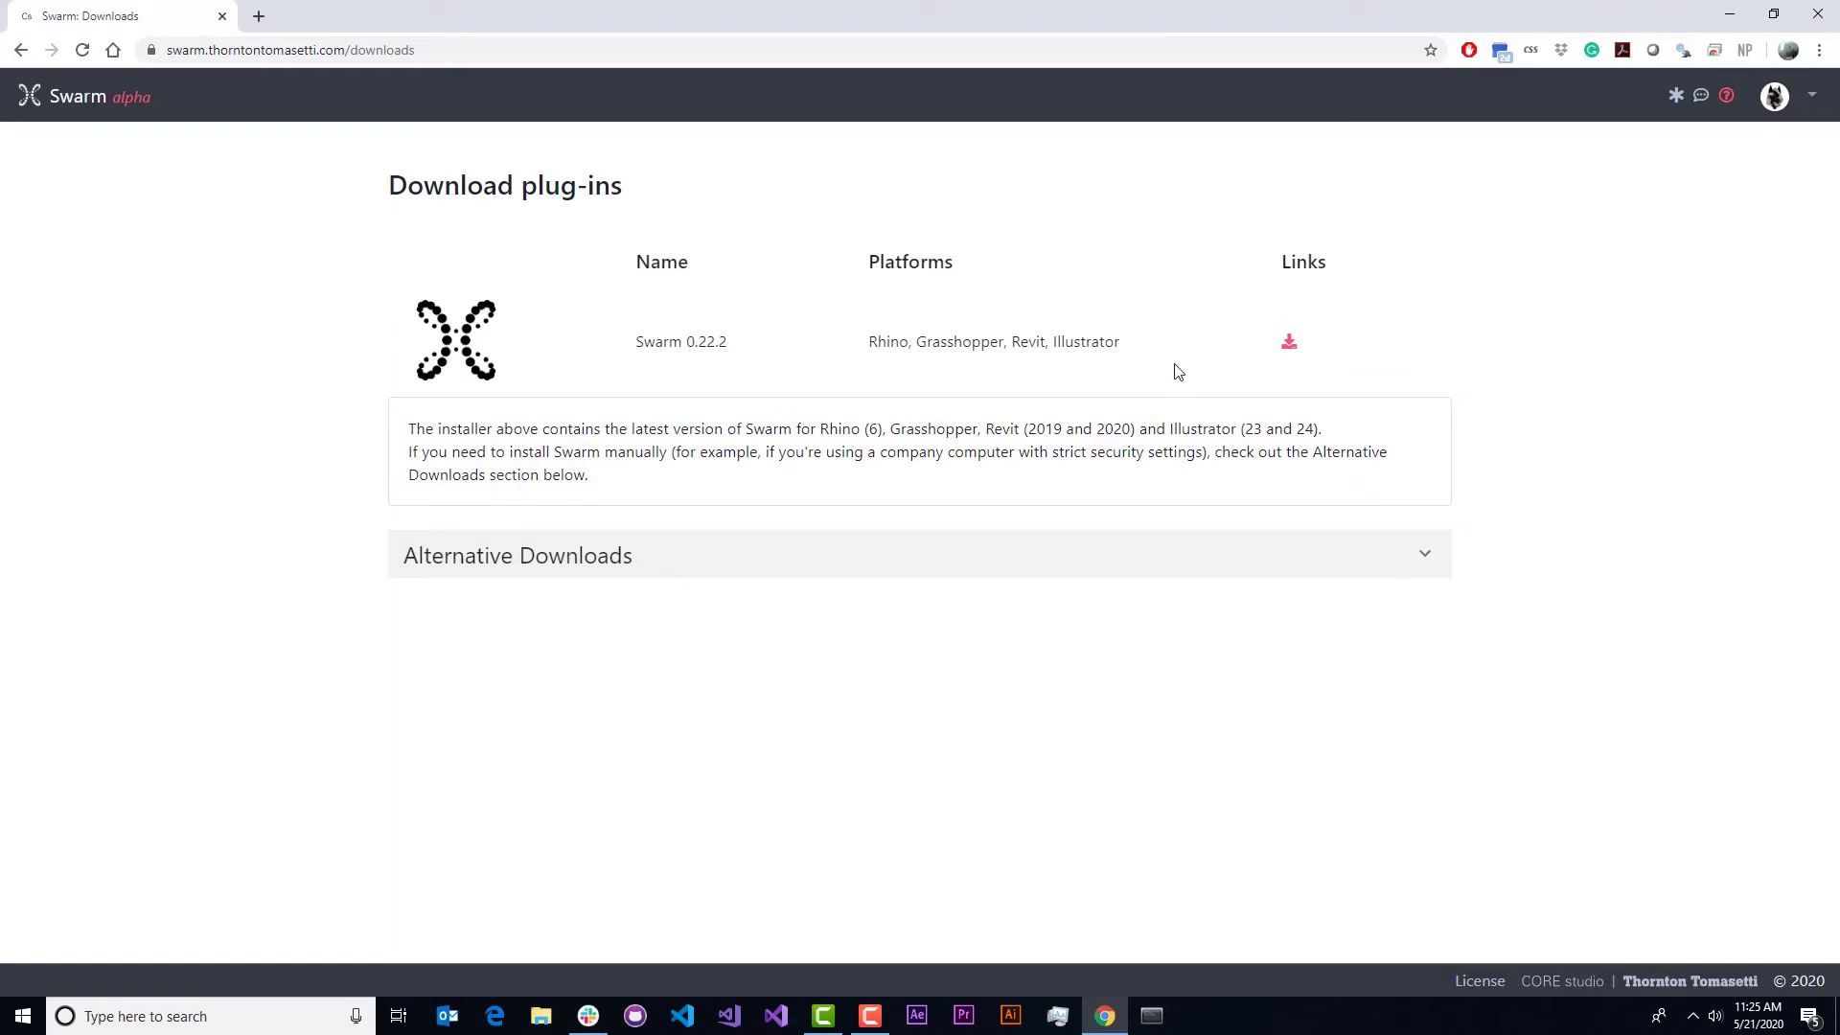
{"action": "left_click", "coordinate": [1287, 343]}
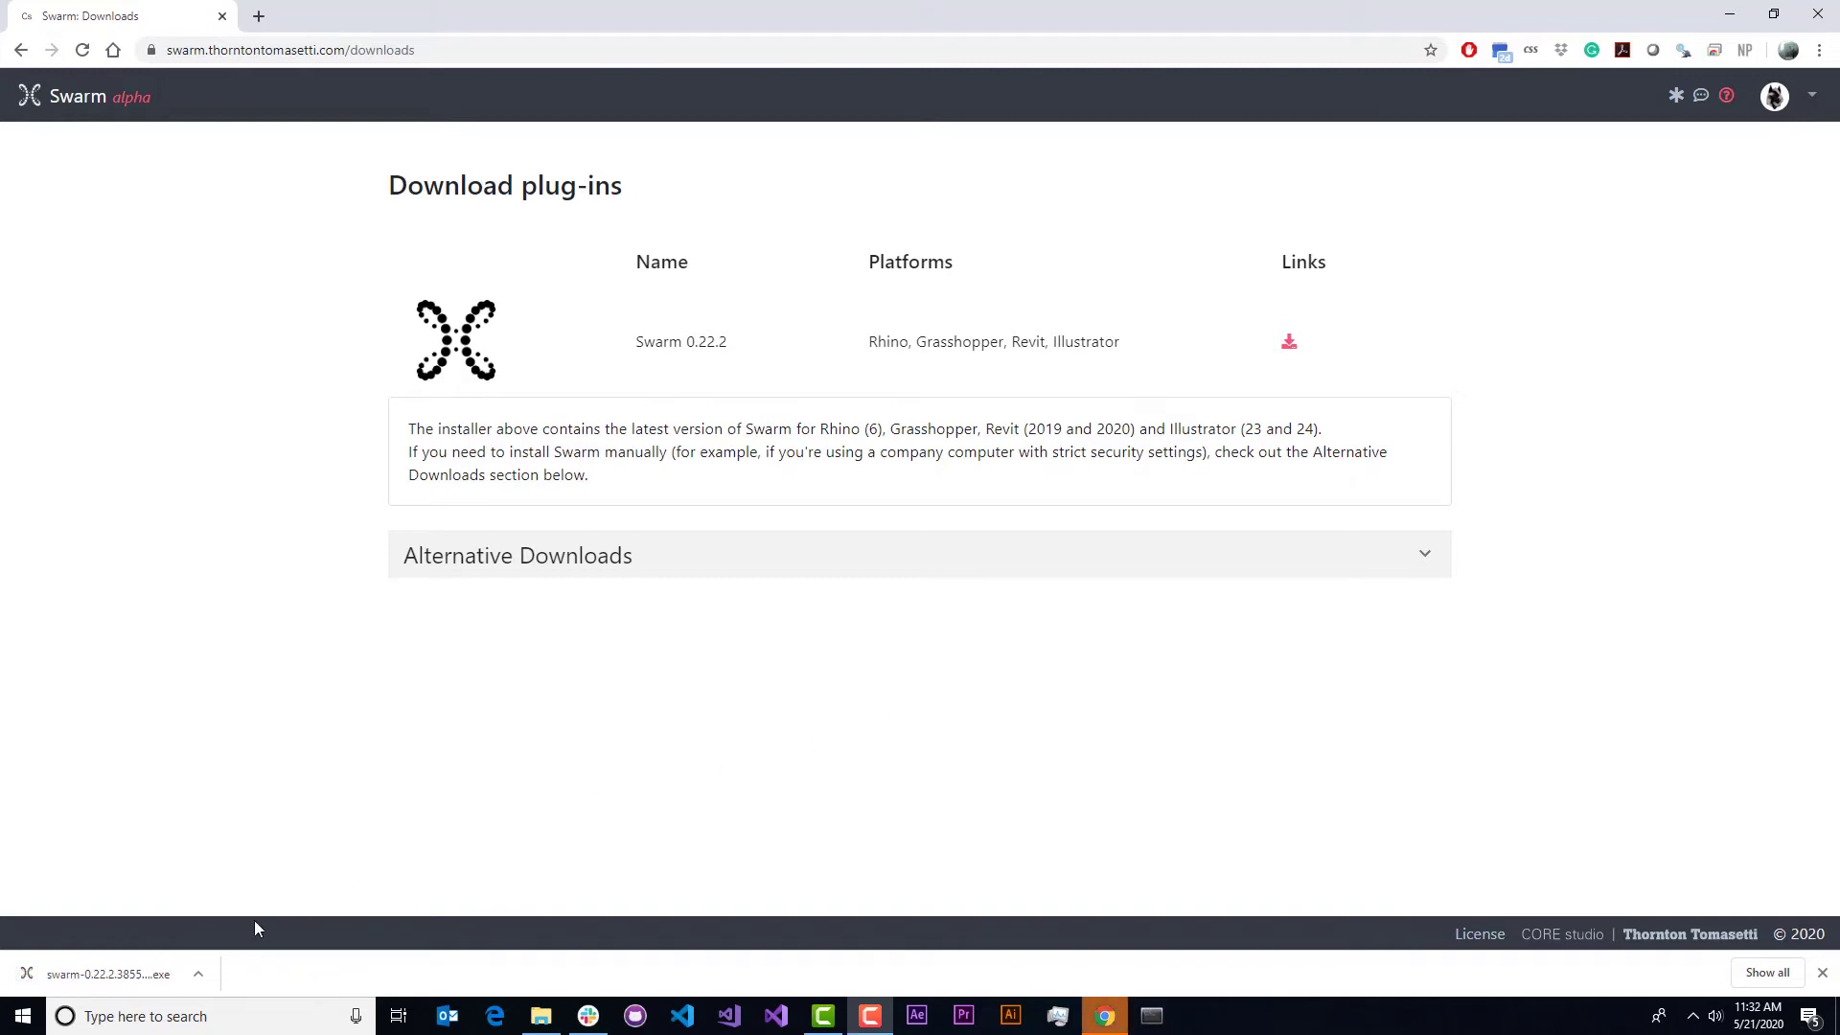
- Run the downloaded Swarm installer, allowing it past the Windows protection warning
{"action": "left_click", "coordinate": [105, 973]}
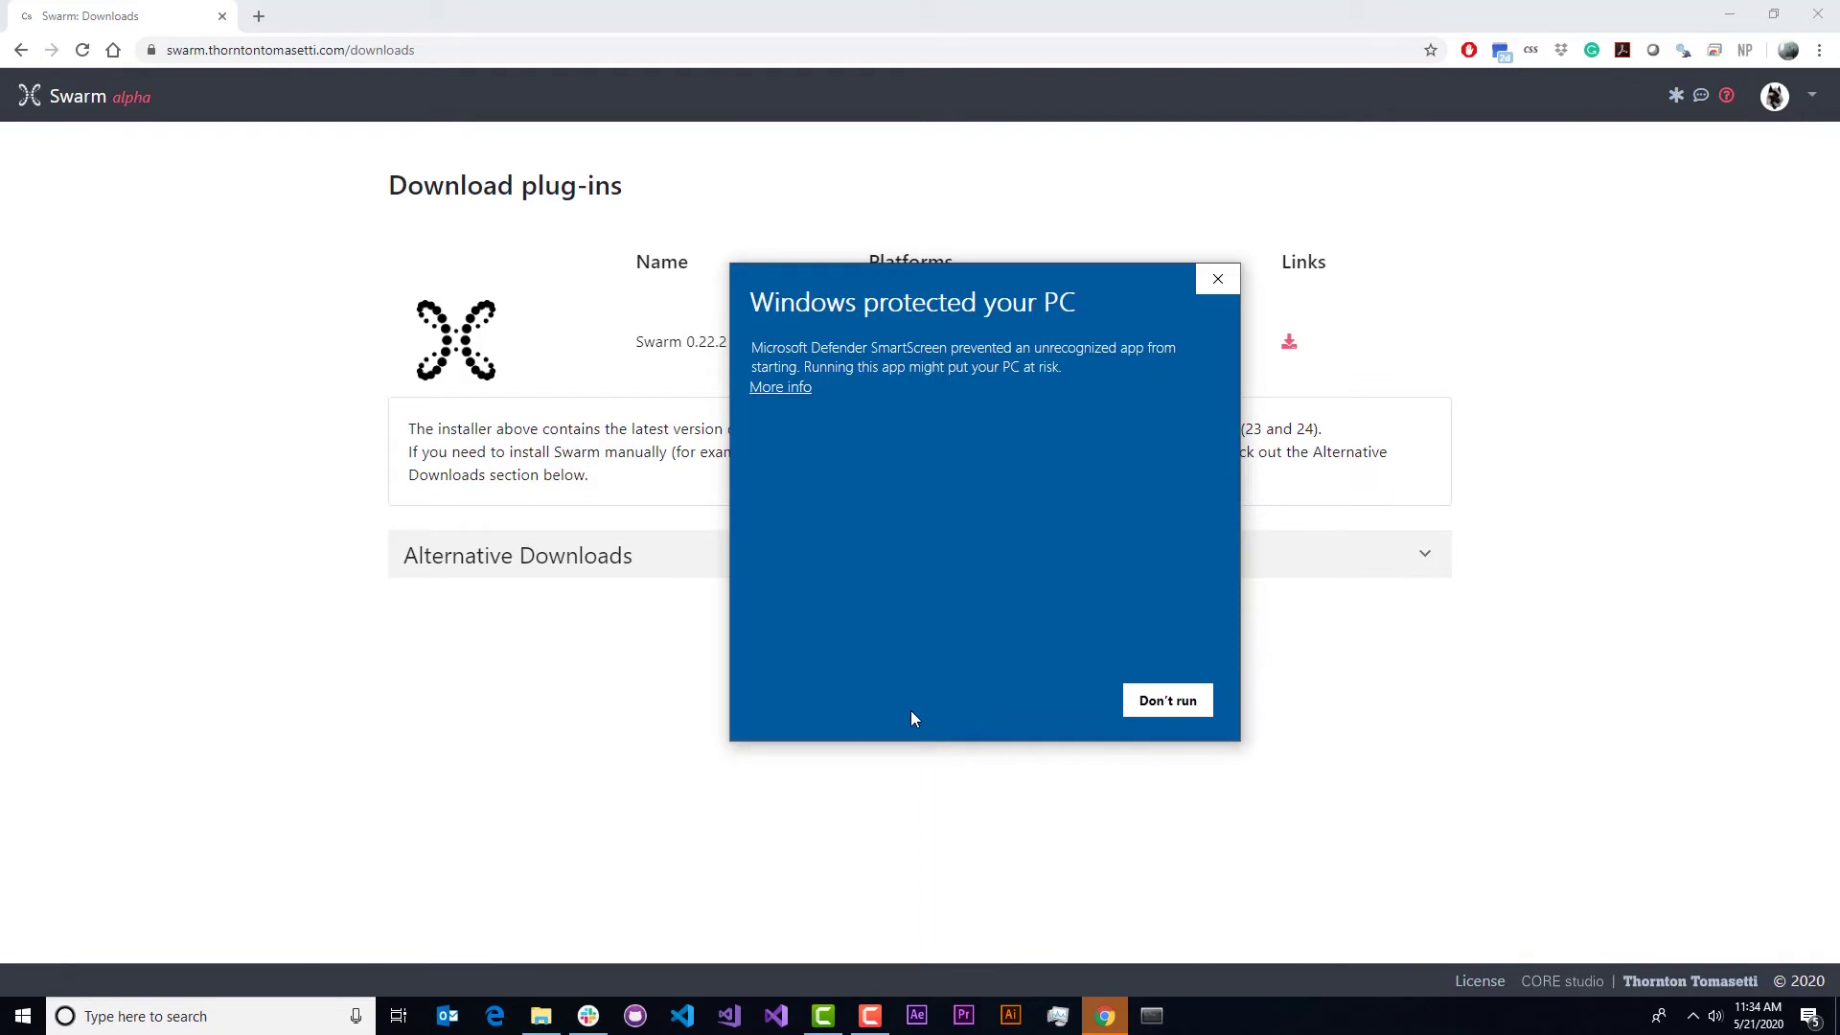
{"action": "left_click", "coordinate": [781, 388]}
{"action": "left_click", "coordinate": [1052, 701]}
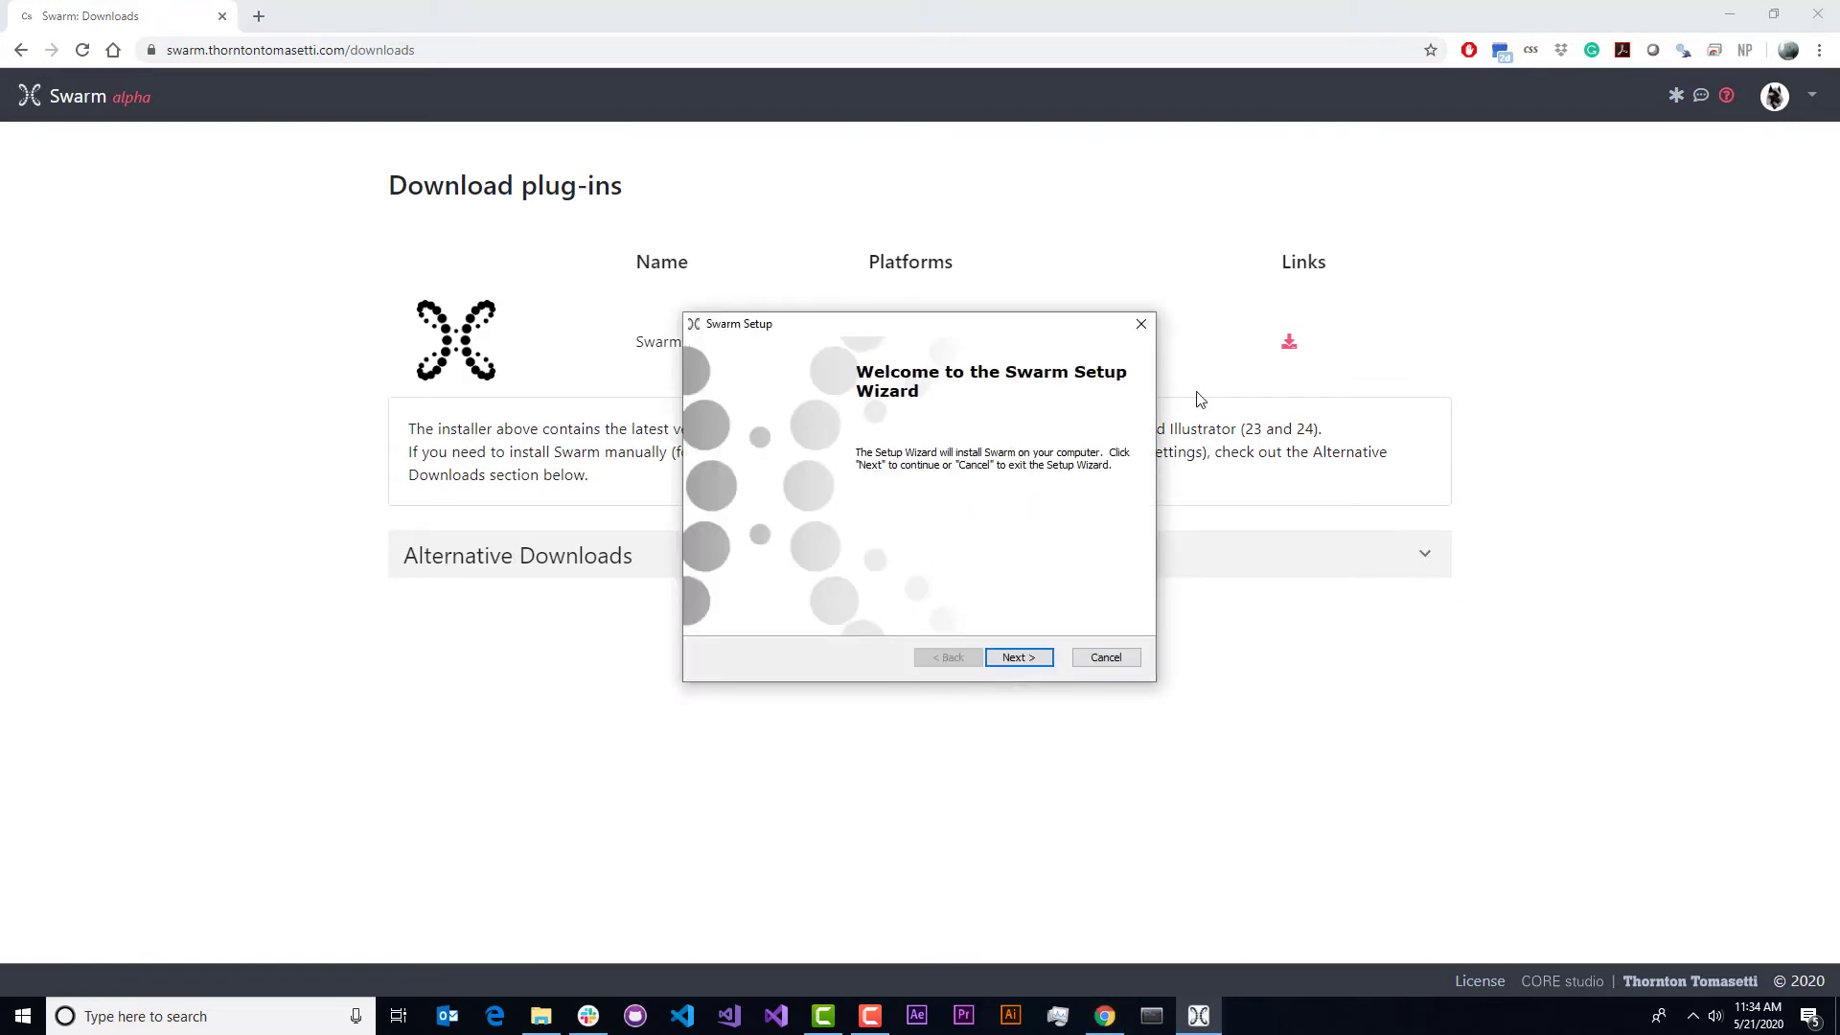
- Install Swarm with all features for Rhino, Revit, Illustrator and Standalone, then finish the wizard
{"action": "left_click", "coordinate": [1014, 658]}
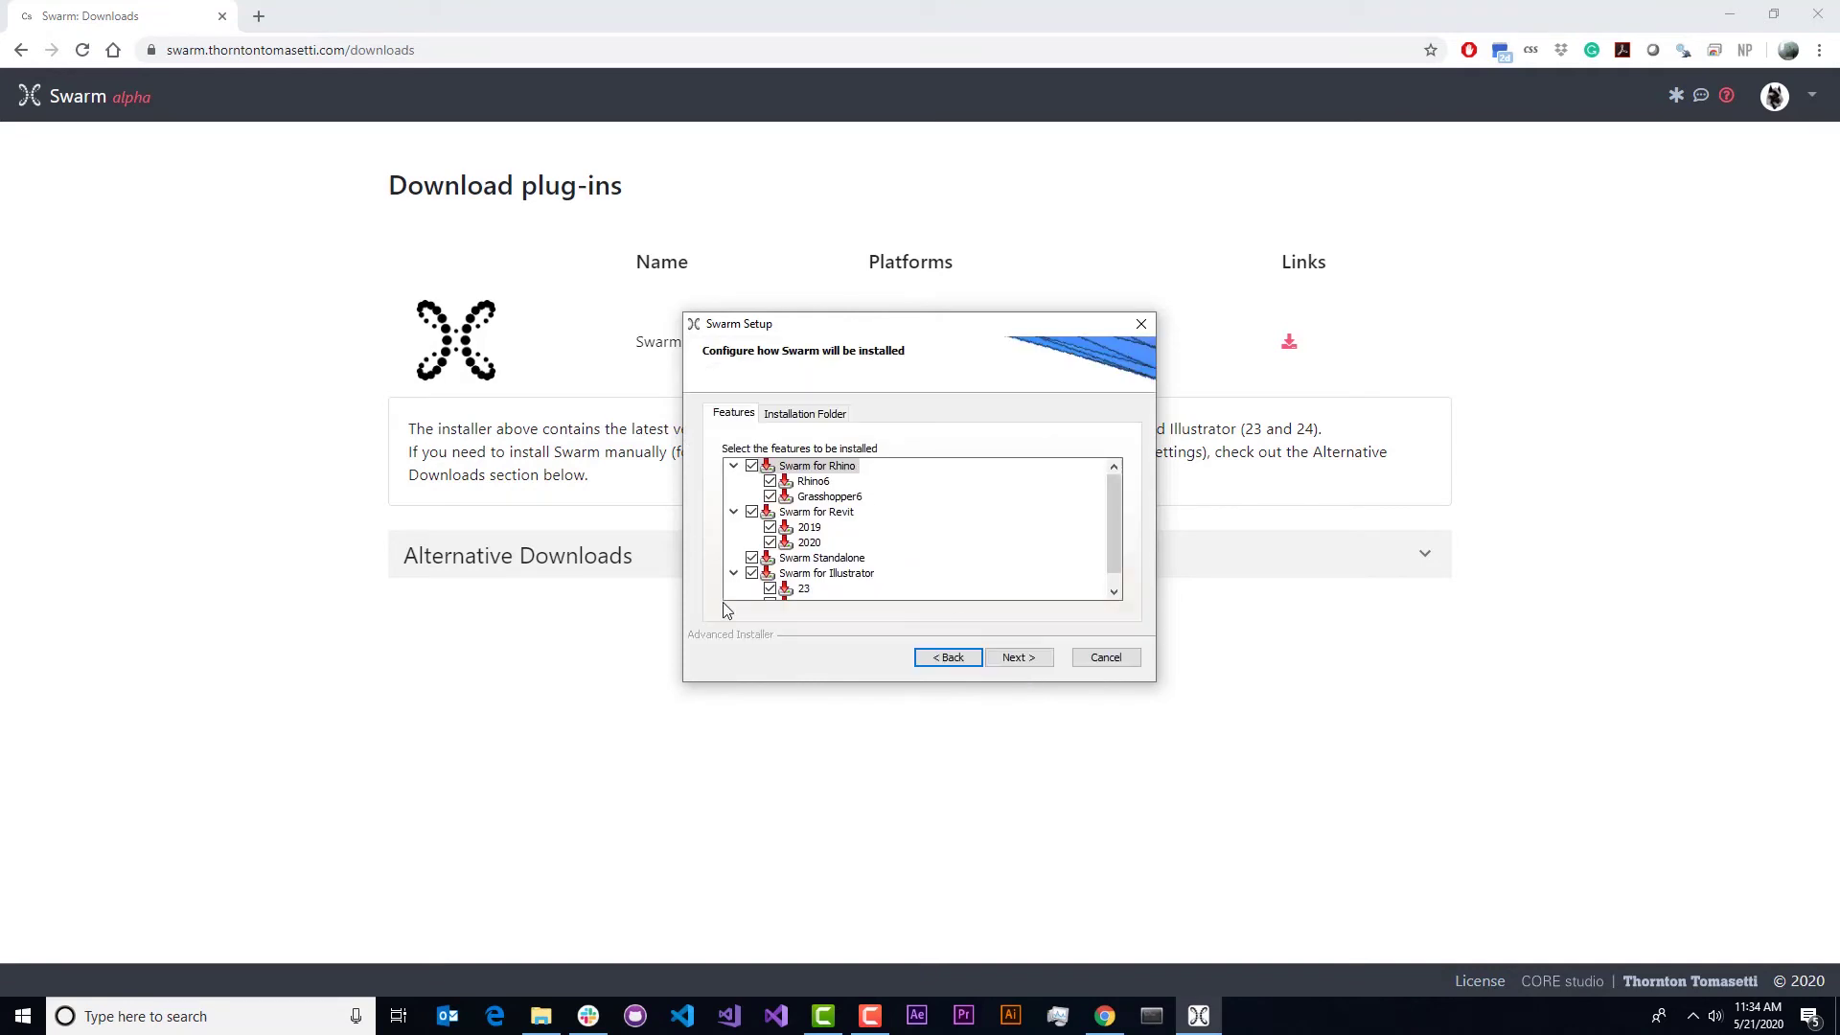
{"action": "scroll", "coordinate": [1122, 545], "scroll_direction": "down", "scroll_amount": 1}
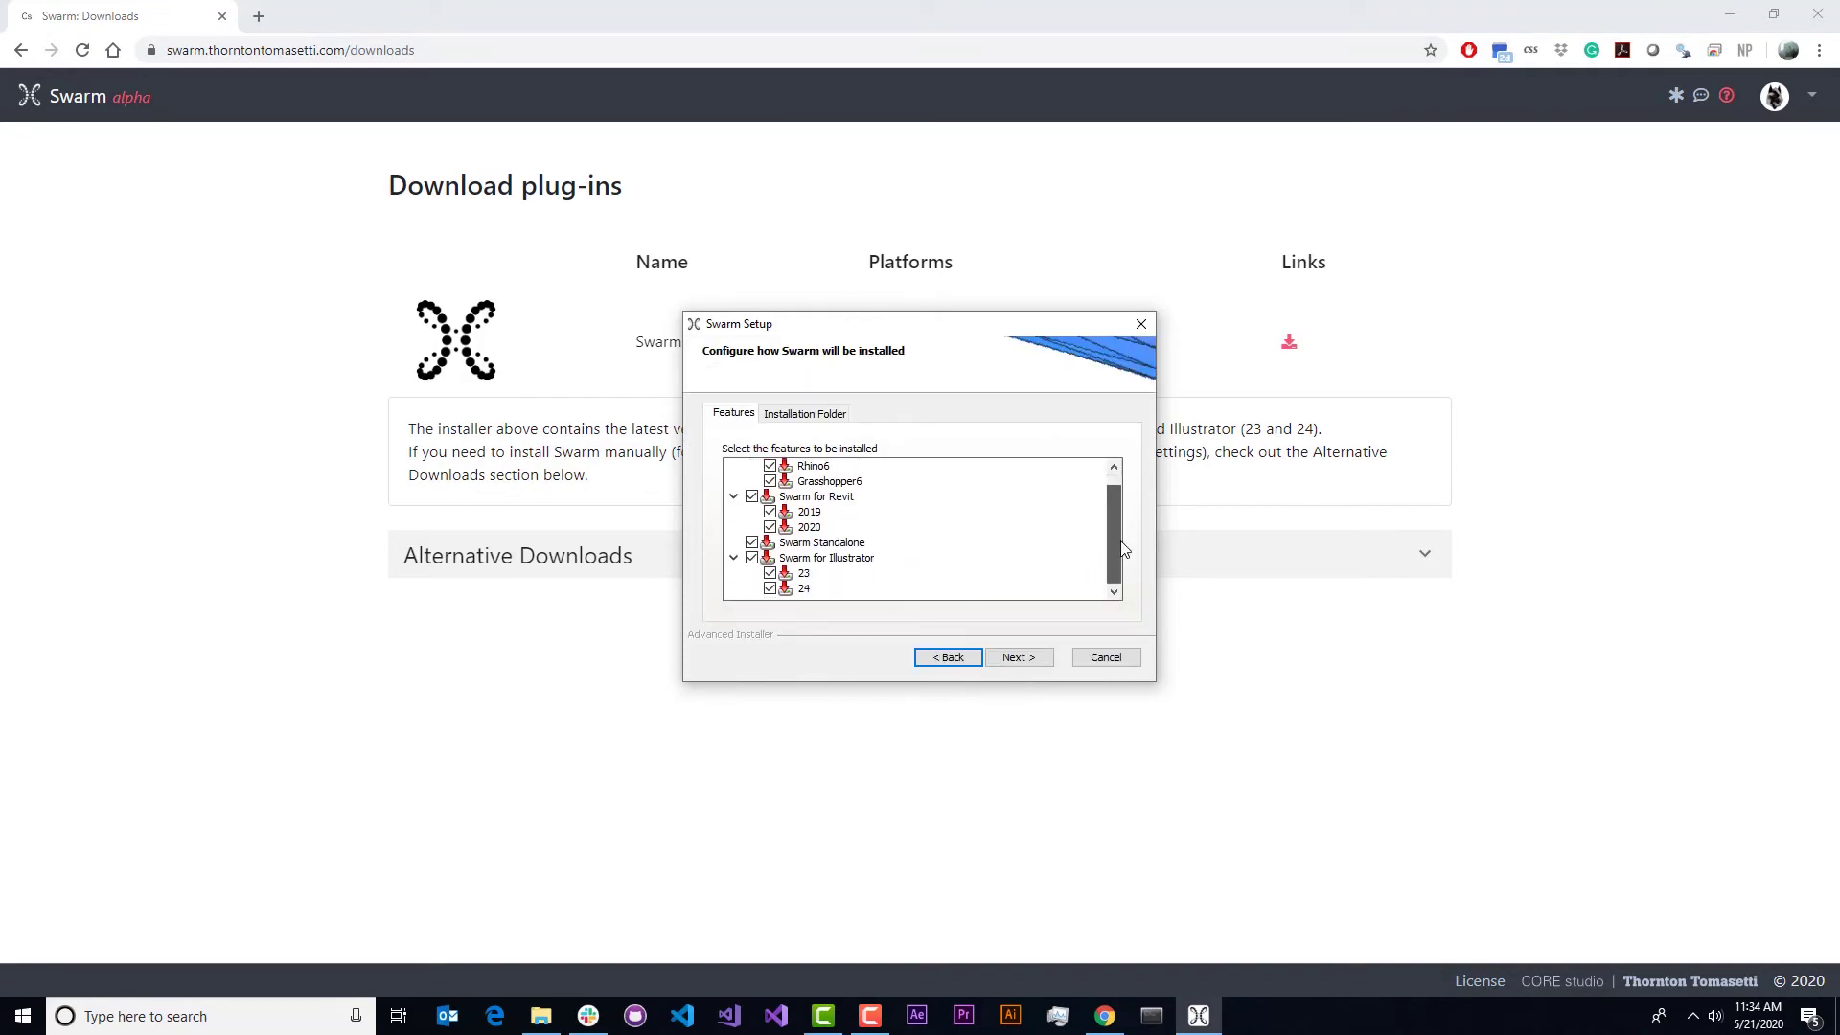
{"action": "scroll", "coordinate": [1125, 549], "scroll_direction": "up", "scroll_amount": 1}
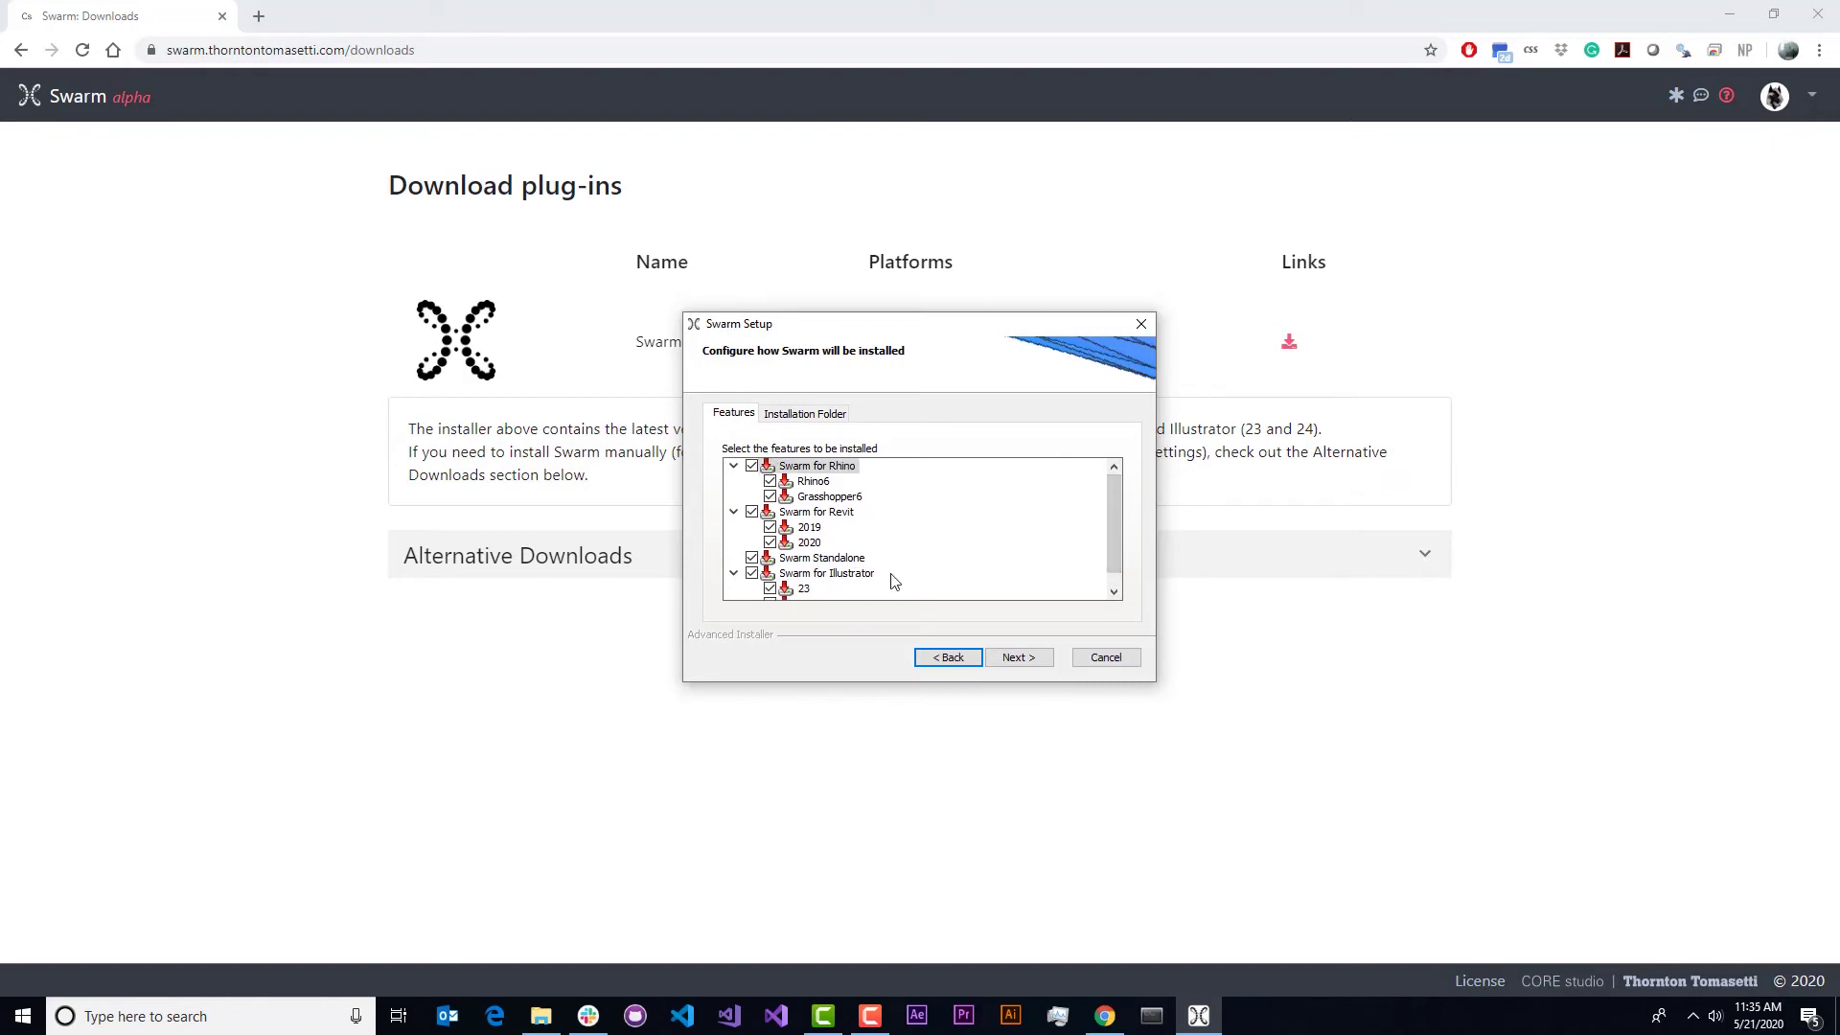
{"action": "scroll", "coordinate": [1124, 556], "scroll_direction": "down", "scroll_amount": 1}
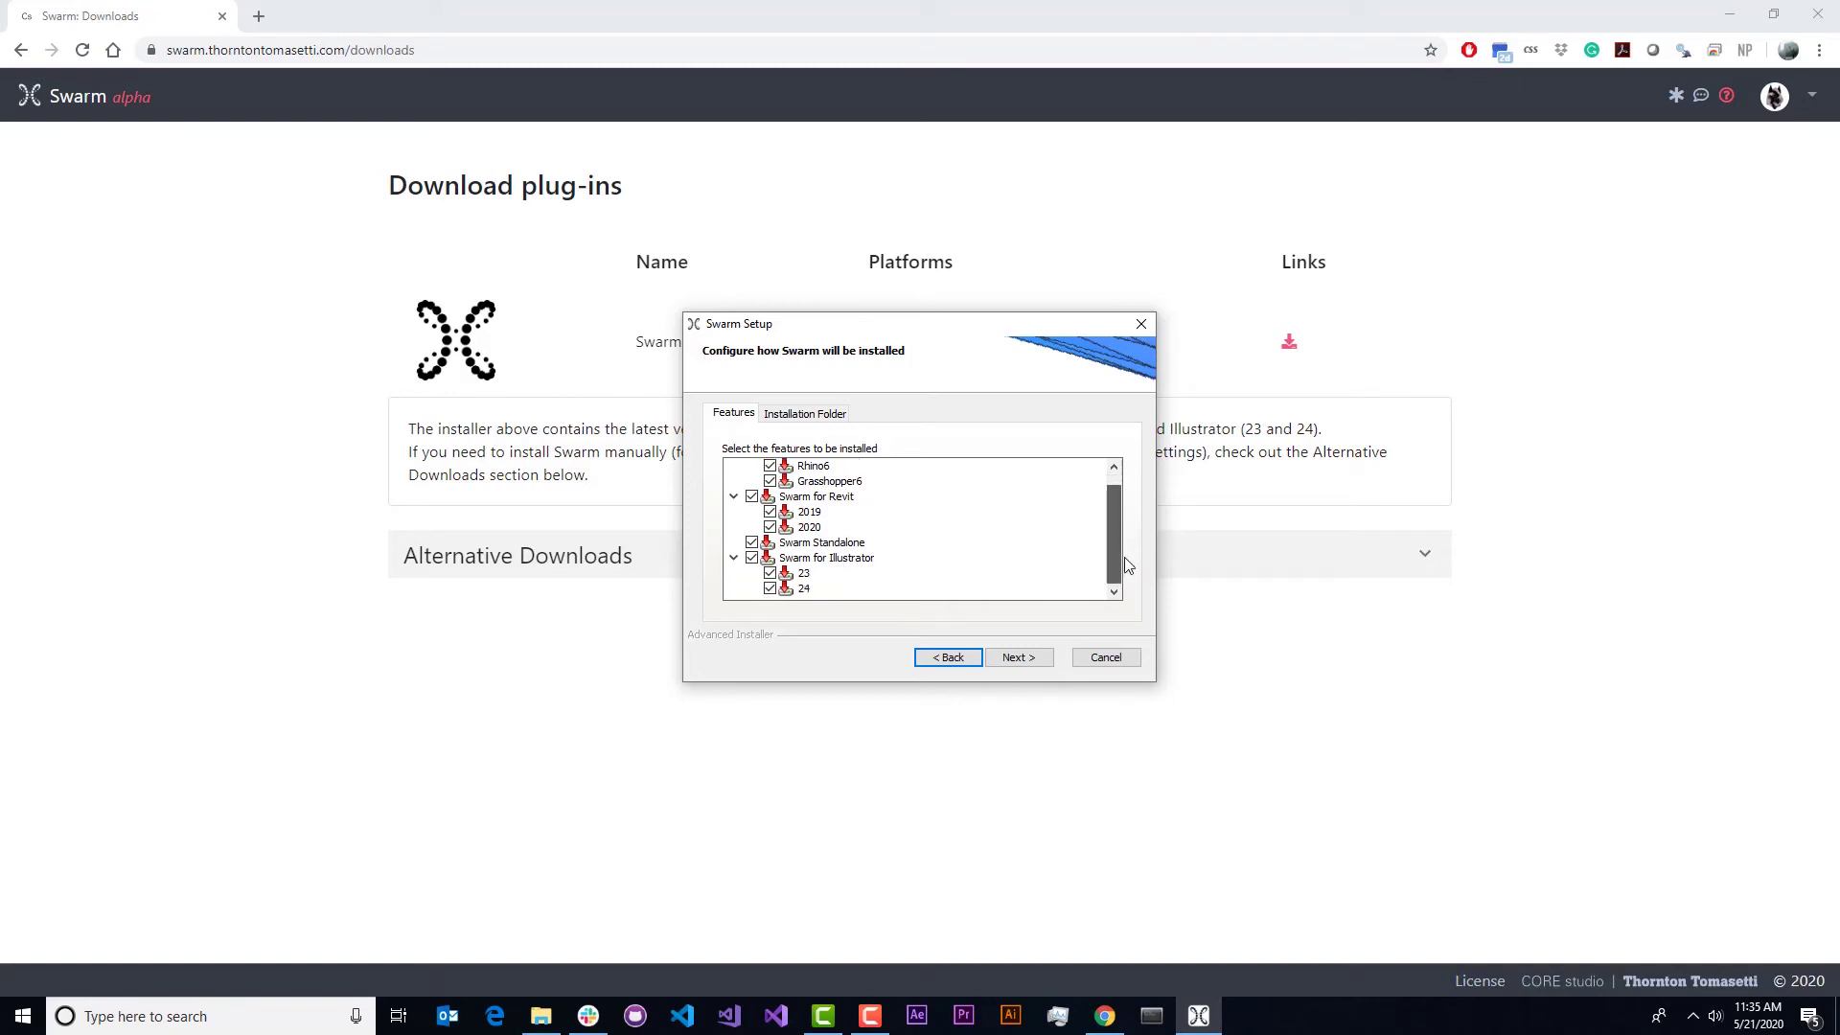
{"action": "left_click", "coordinate": [1018, 661]}
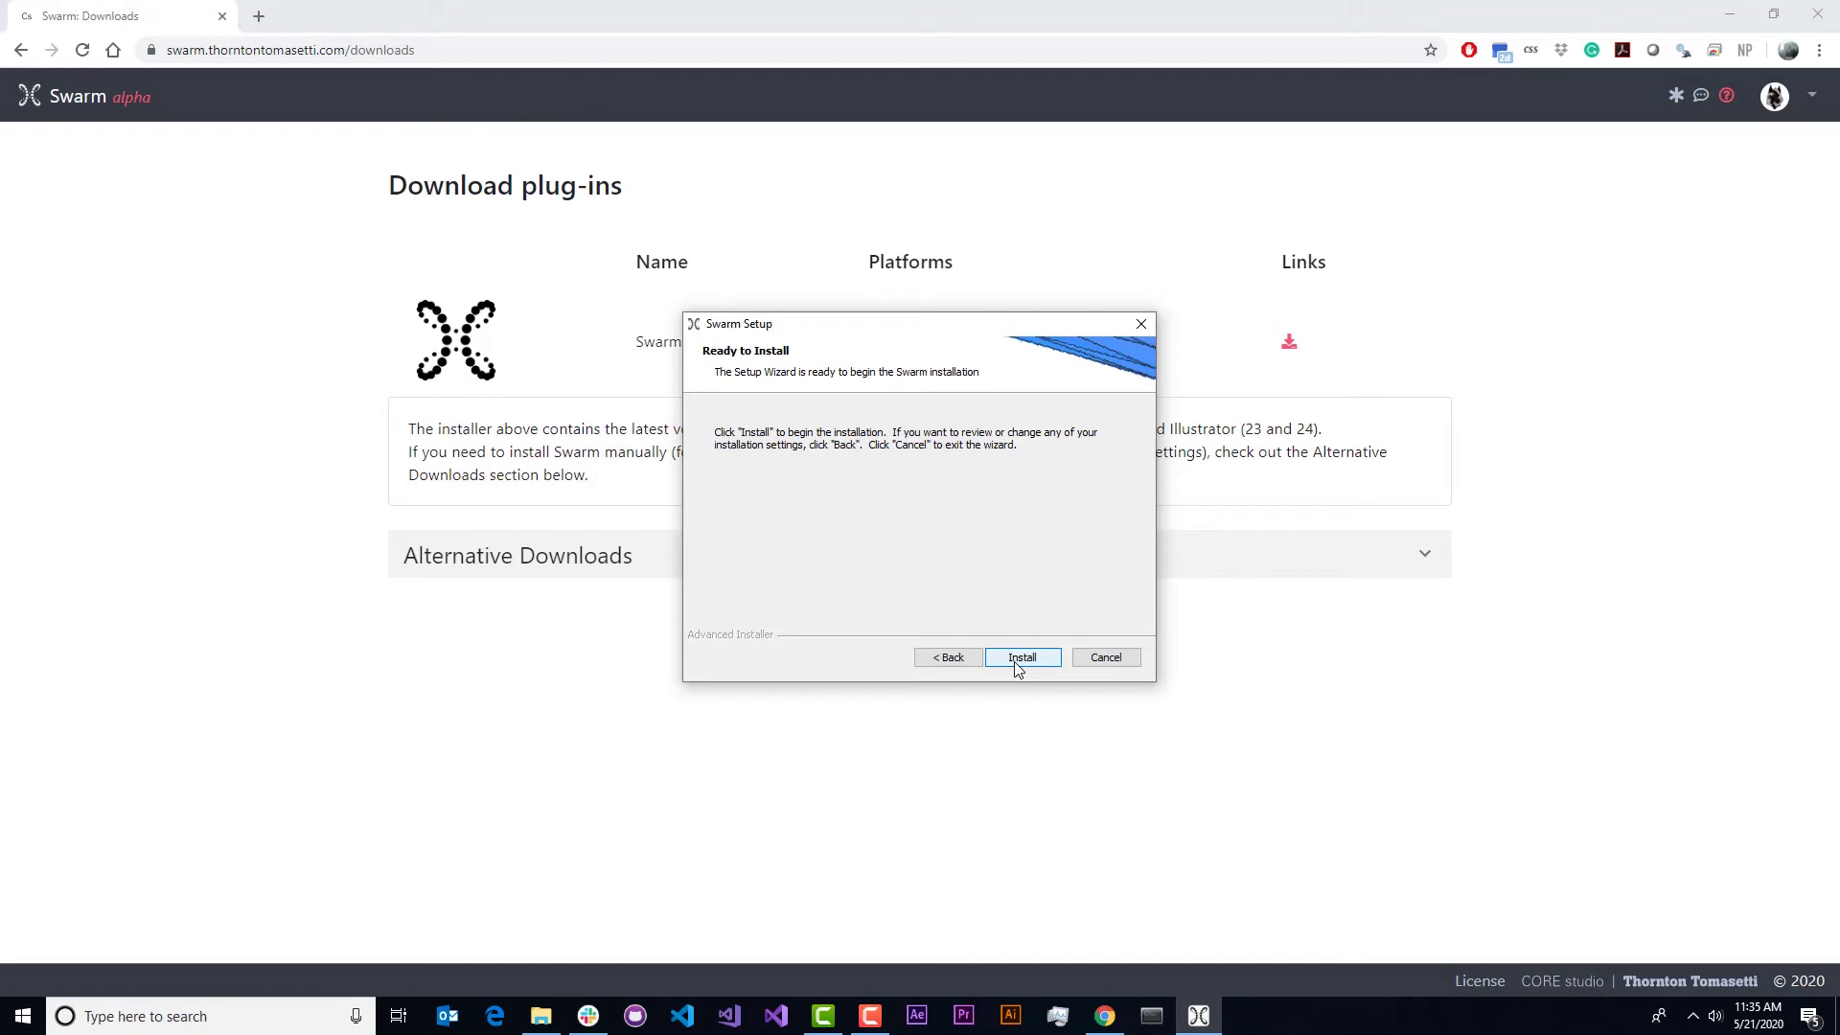
{"action": "left_click", "coordinate": [1017, 661]}
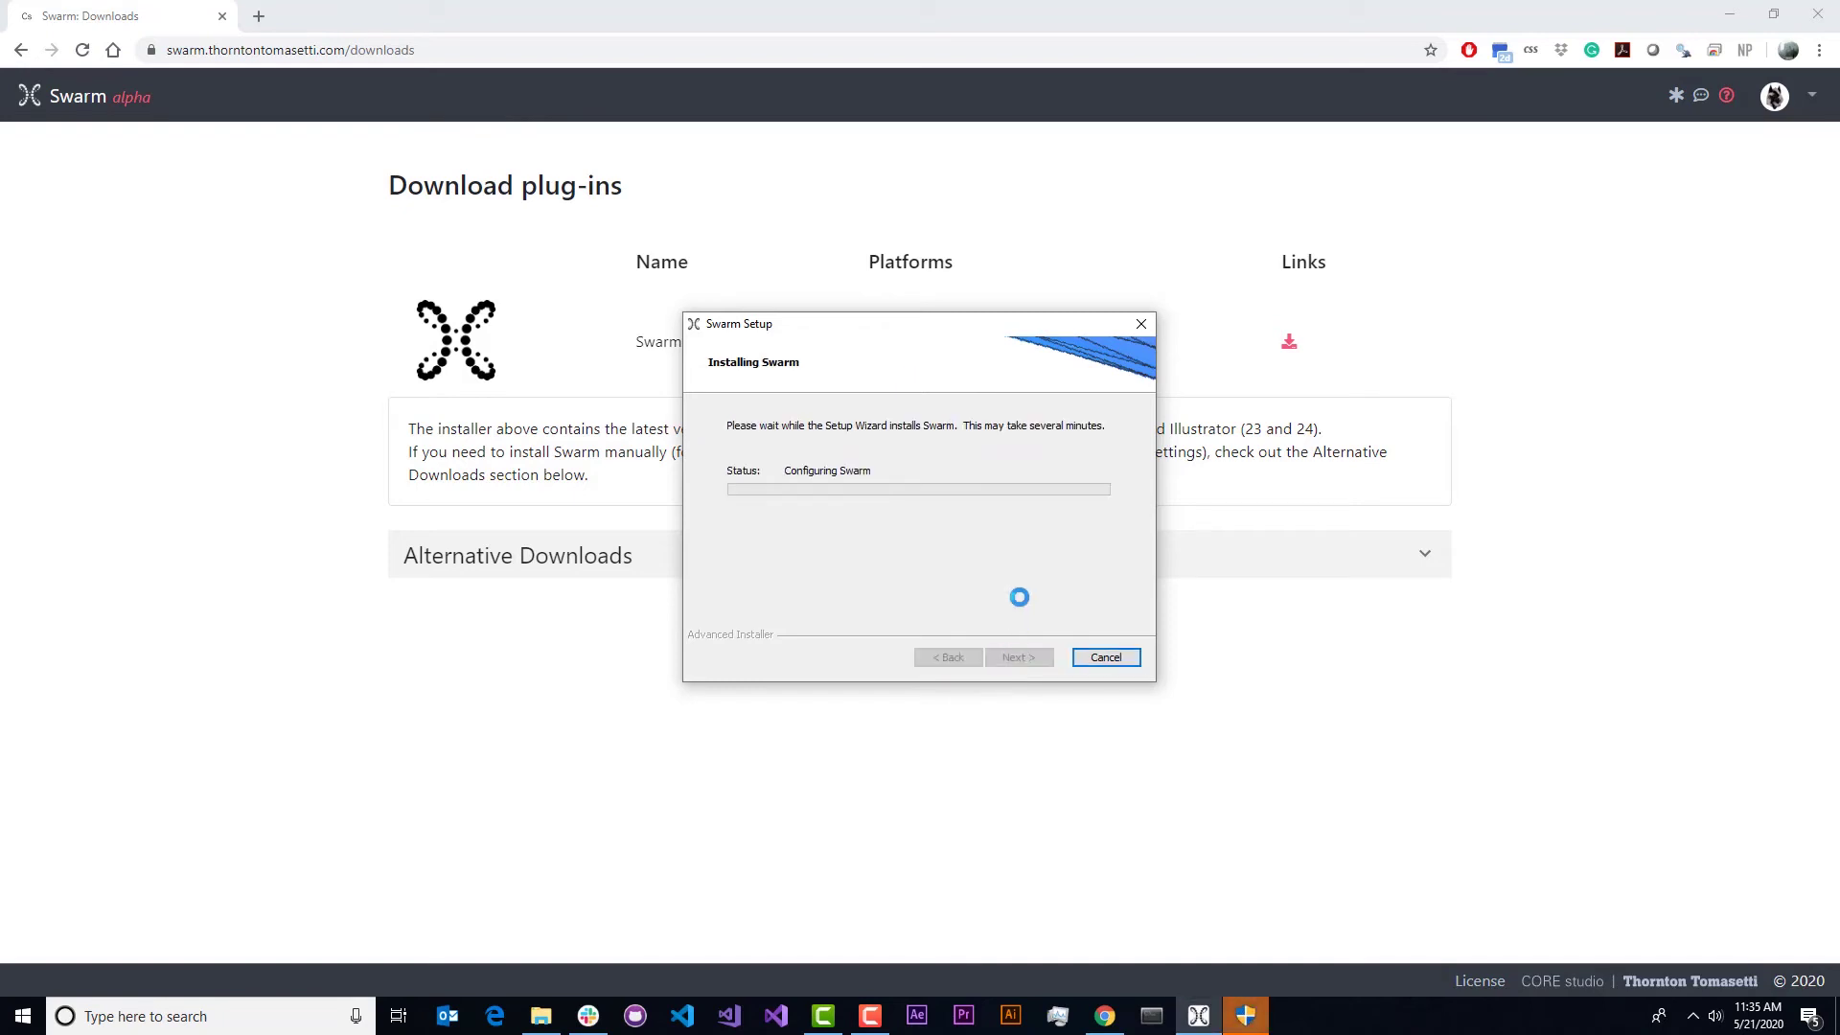
{"action": "left_click", "coordinate": [1247, 1016]}
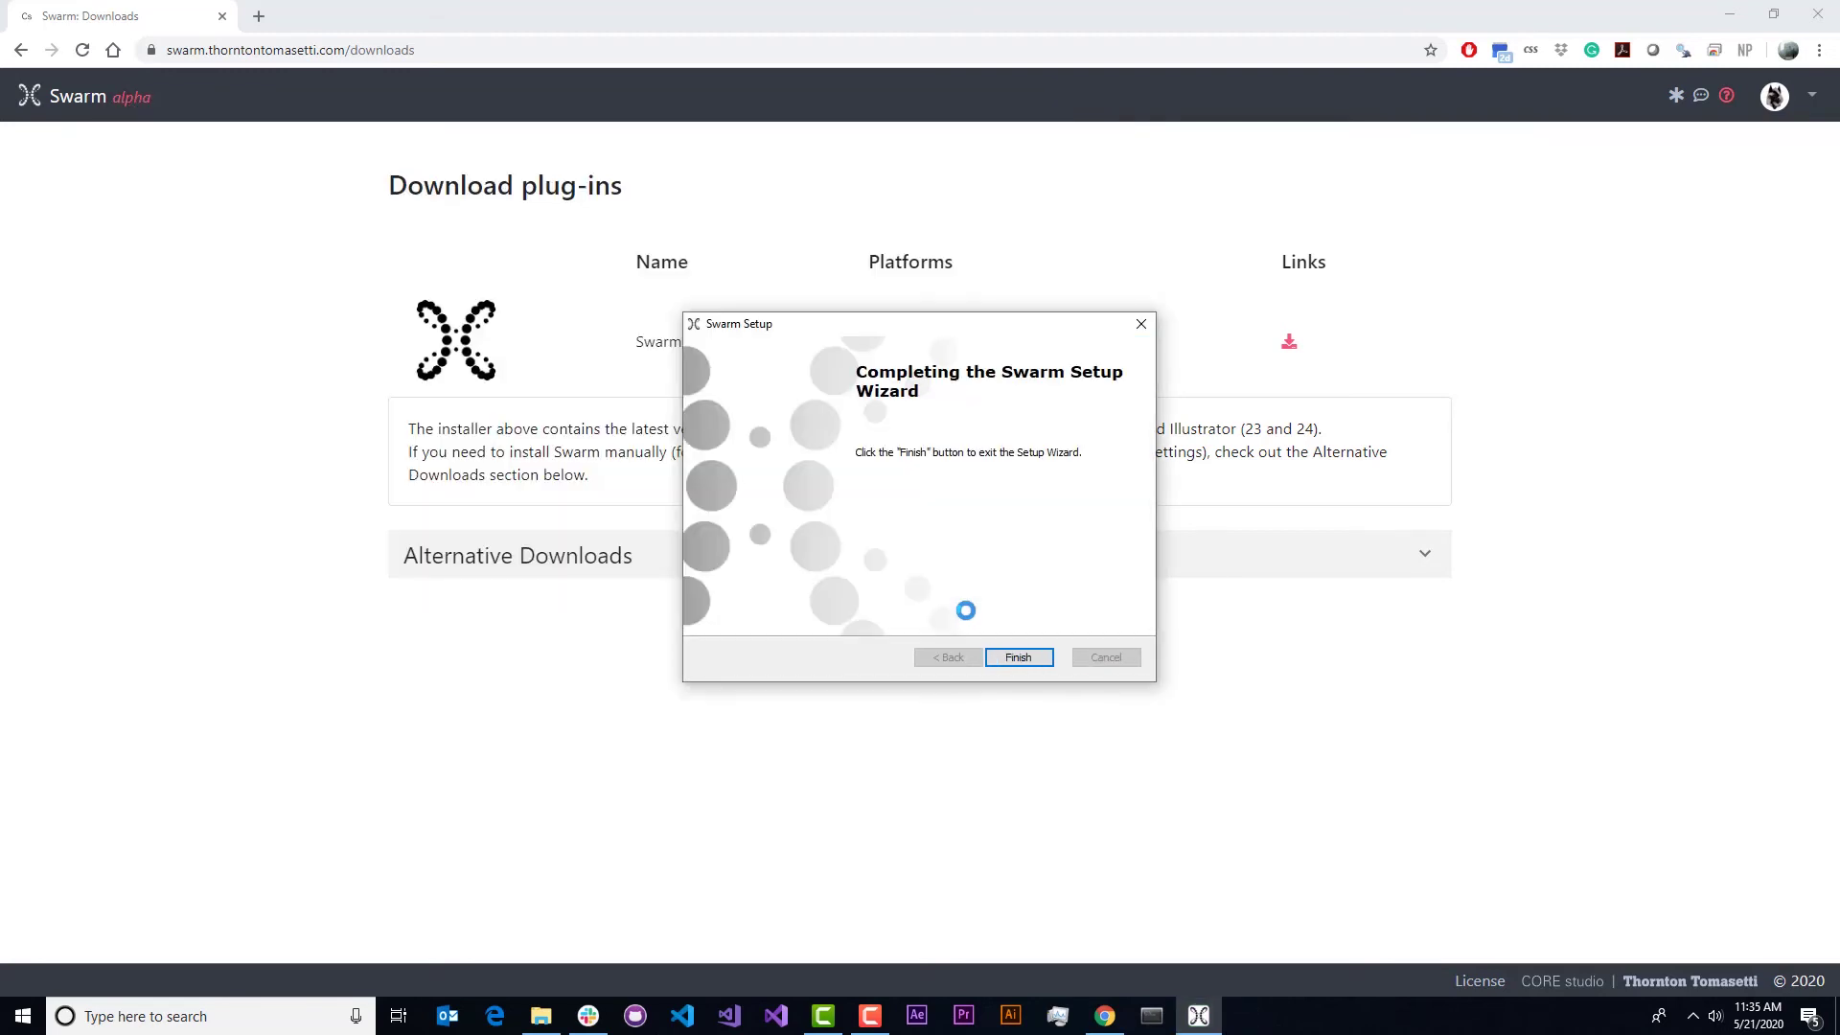
{"action": "left_click", "coordinate": [1009, 658]}
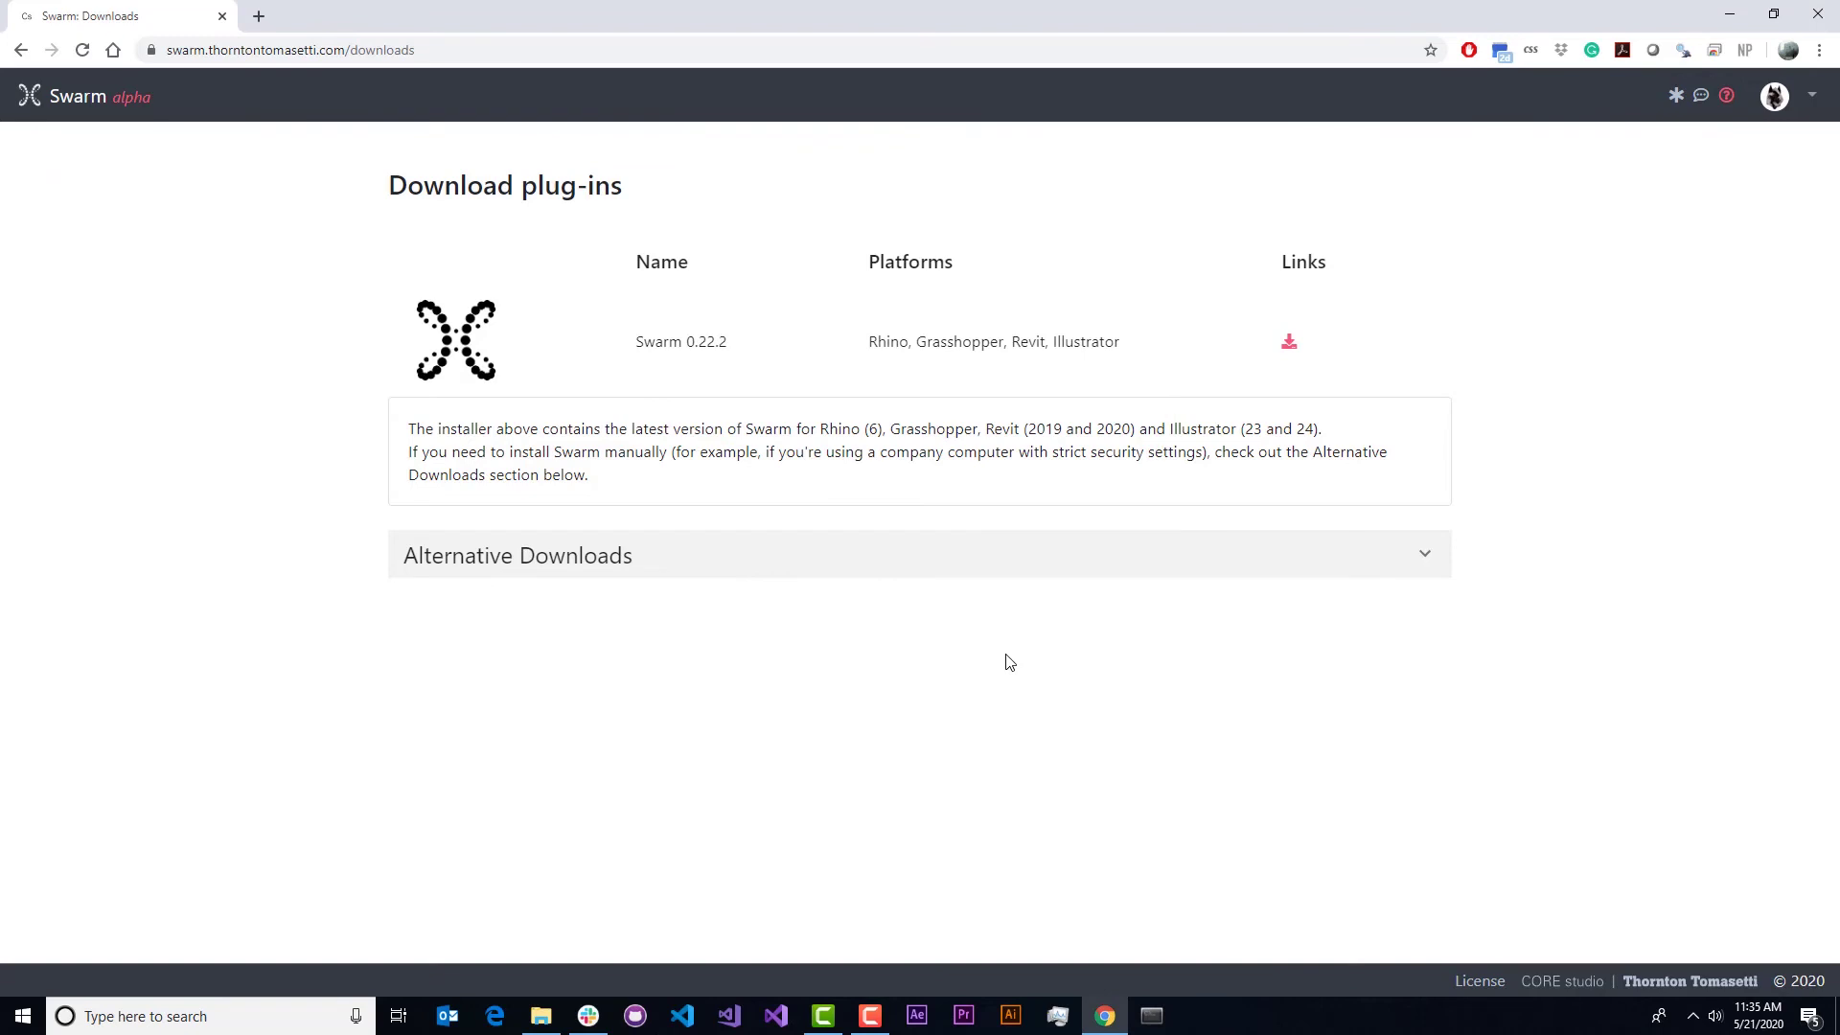
- Search Windows for 'rhin' and launch Rhino 6 from the best match
{"action": "left_click", "coordinate": [191, 1014]}
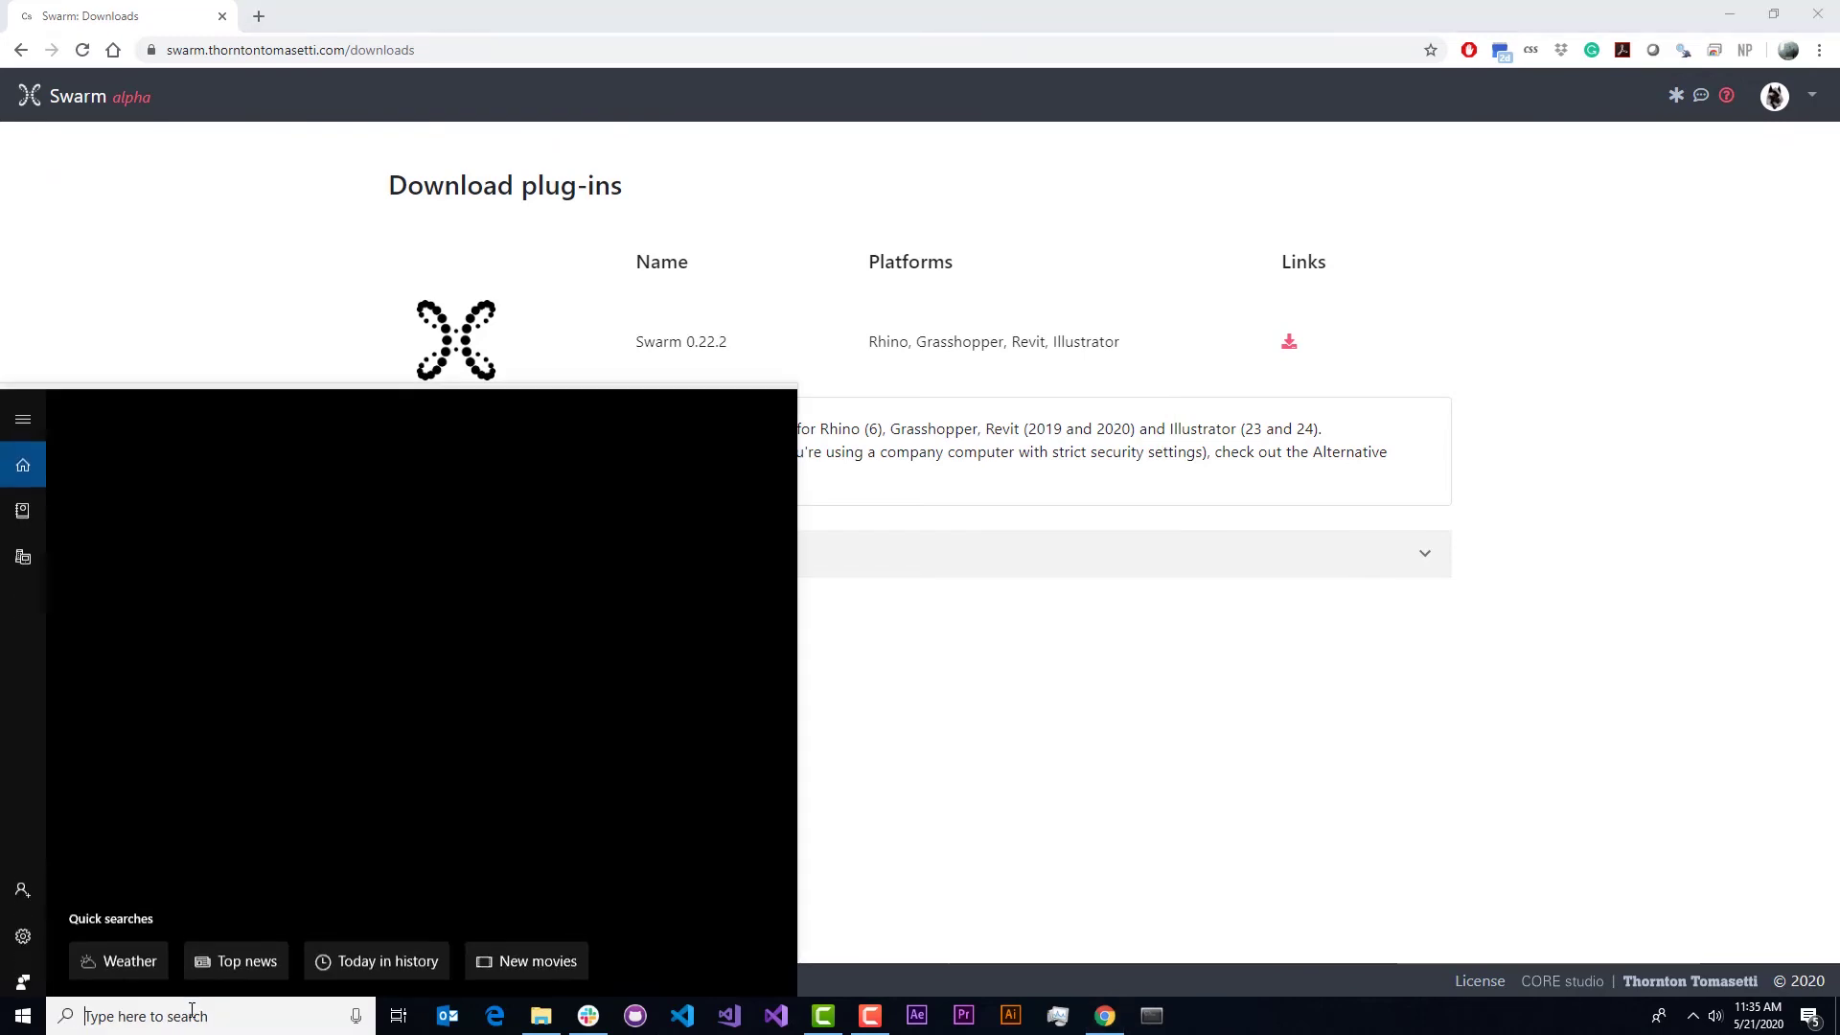
{"action": "type", "text": "rhin"}
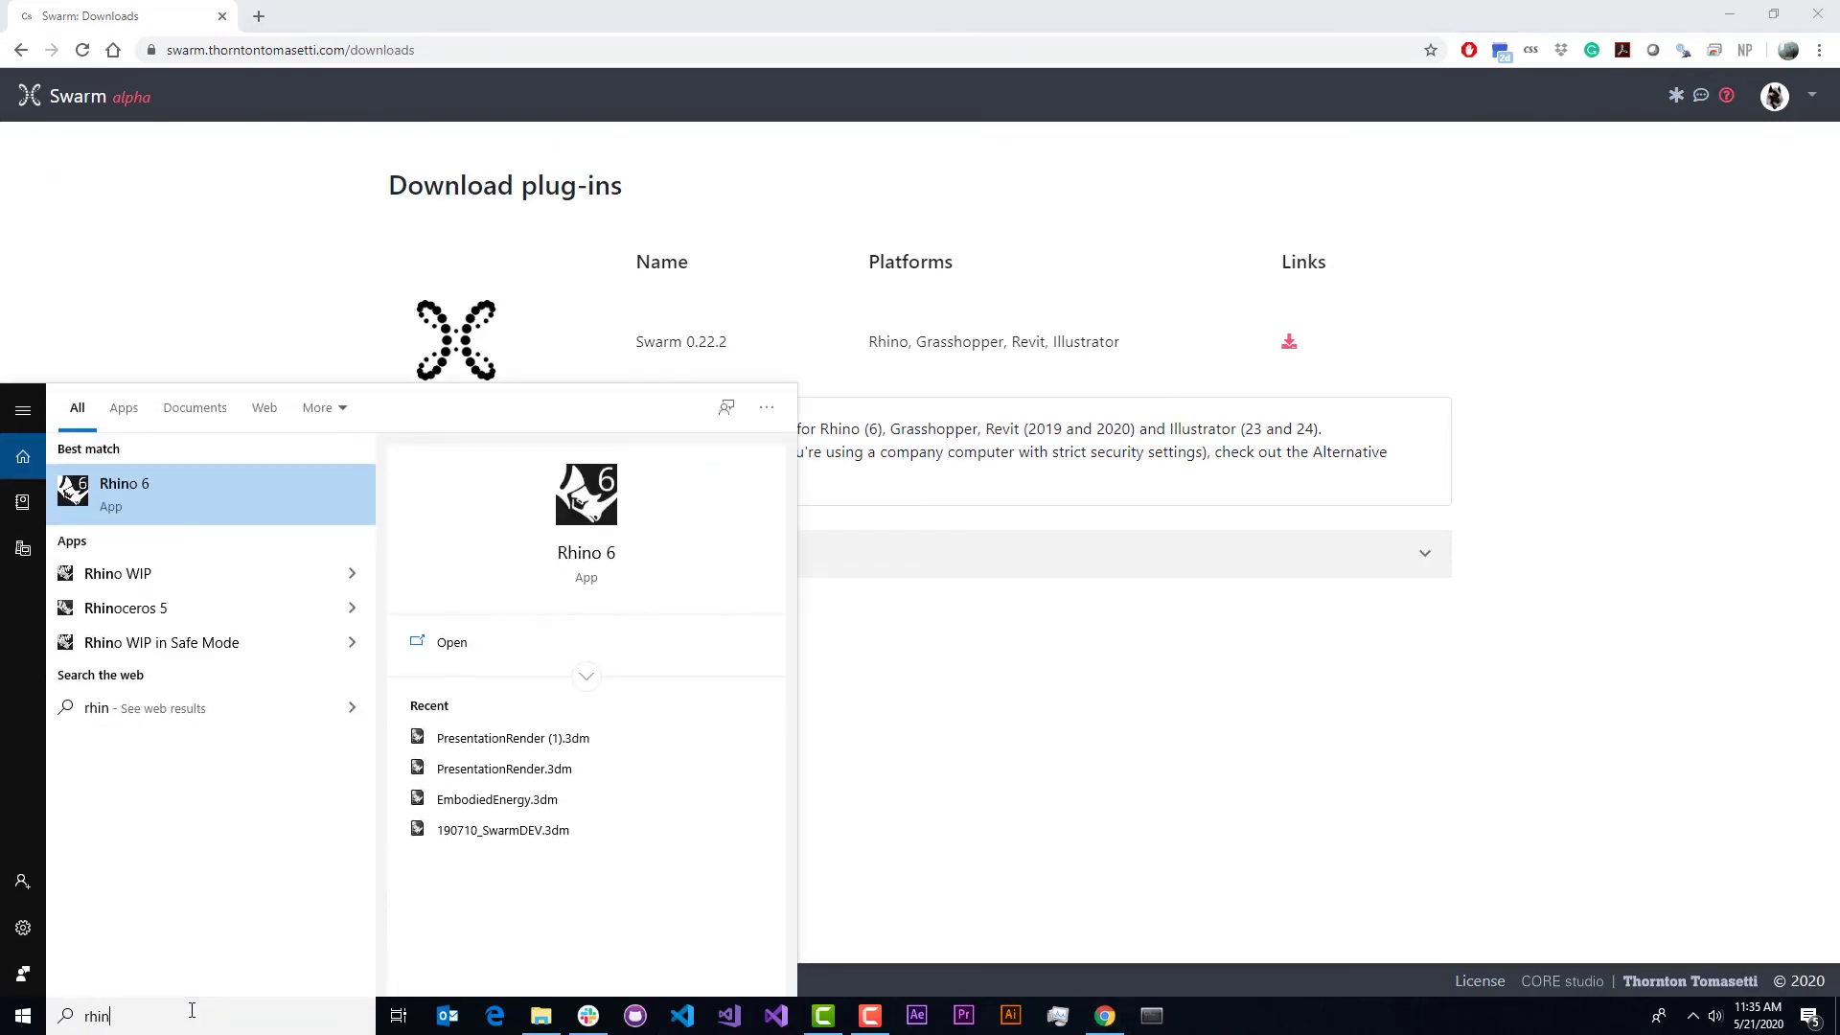
{"action": "left_click", "coordinate": [243, 518]}
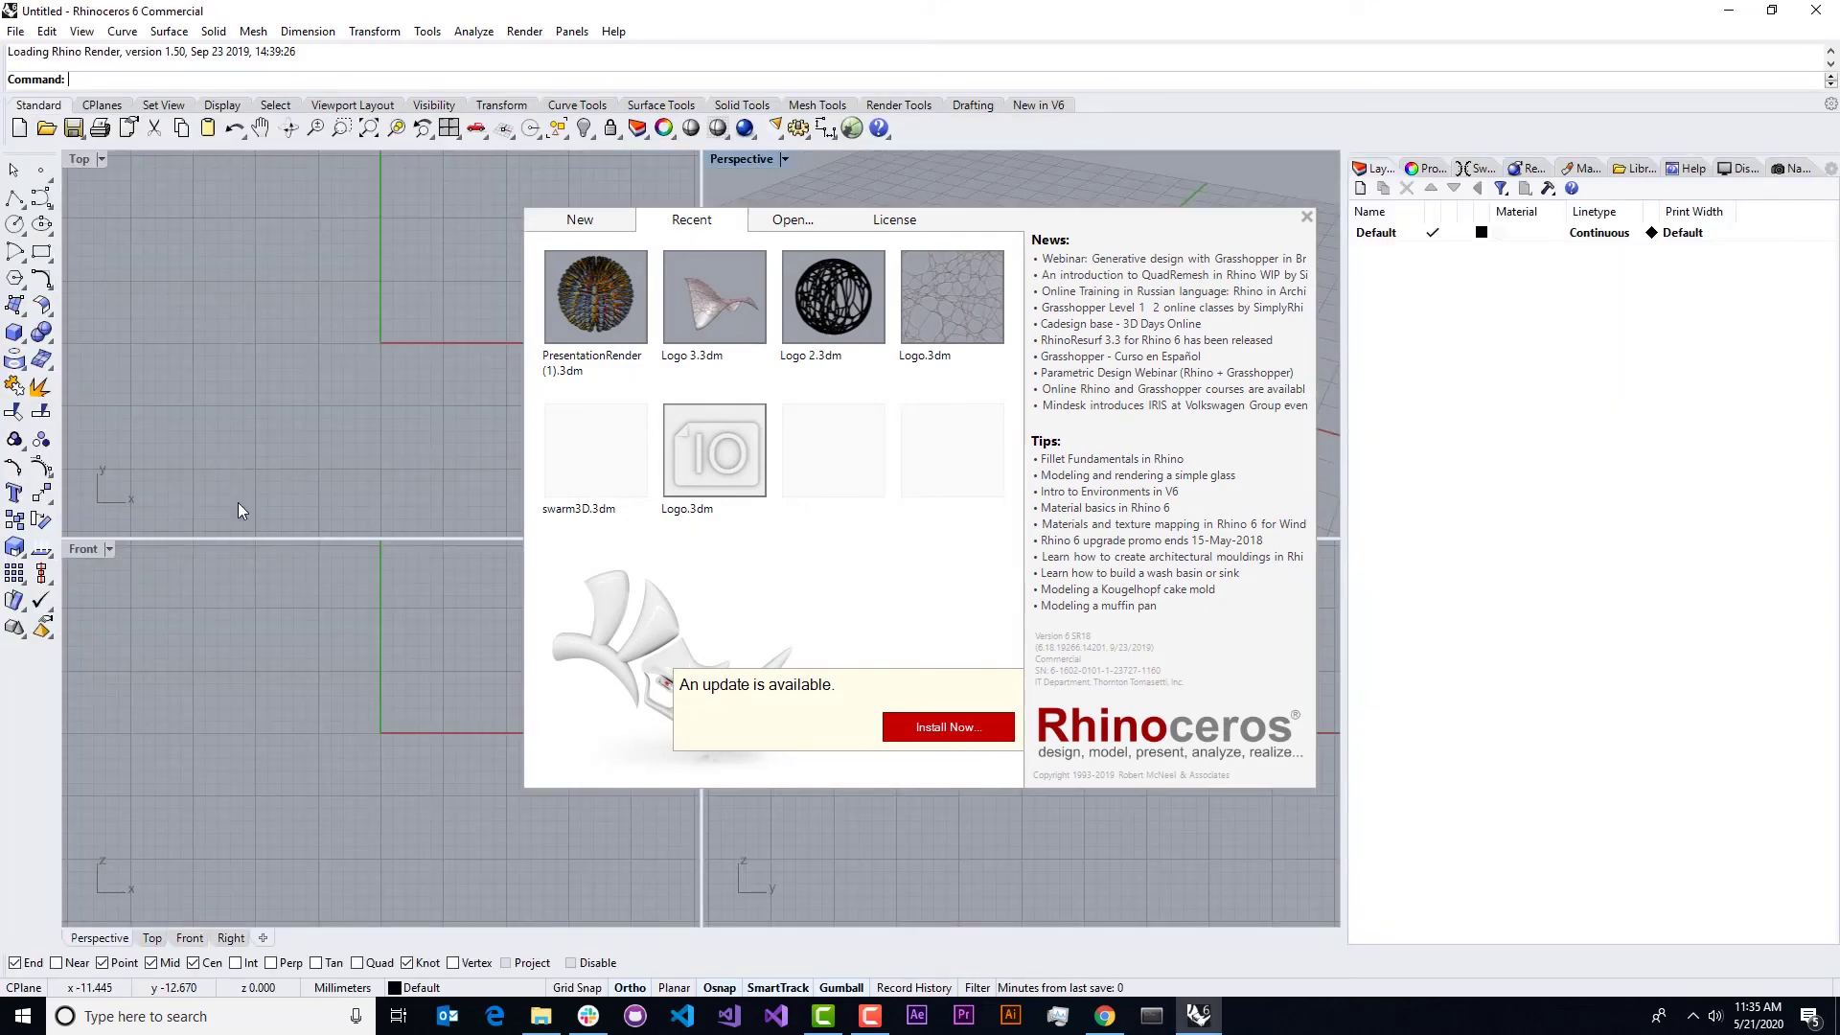
- Dismiss Rhino's start dialog, show the Swarm panel, and run the Swarm command
{"action": "left_click", "coordinate": [238, 502]}
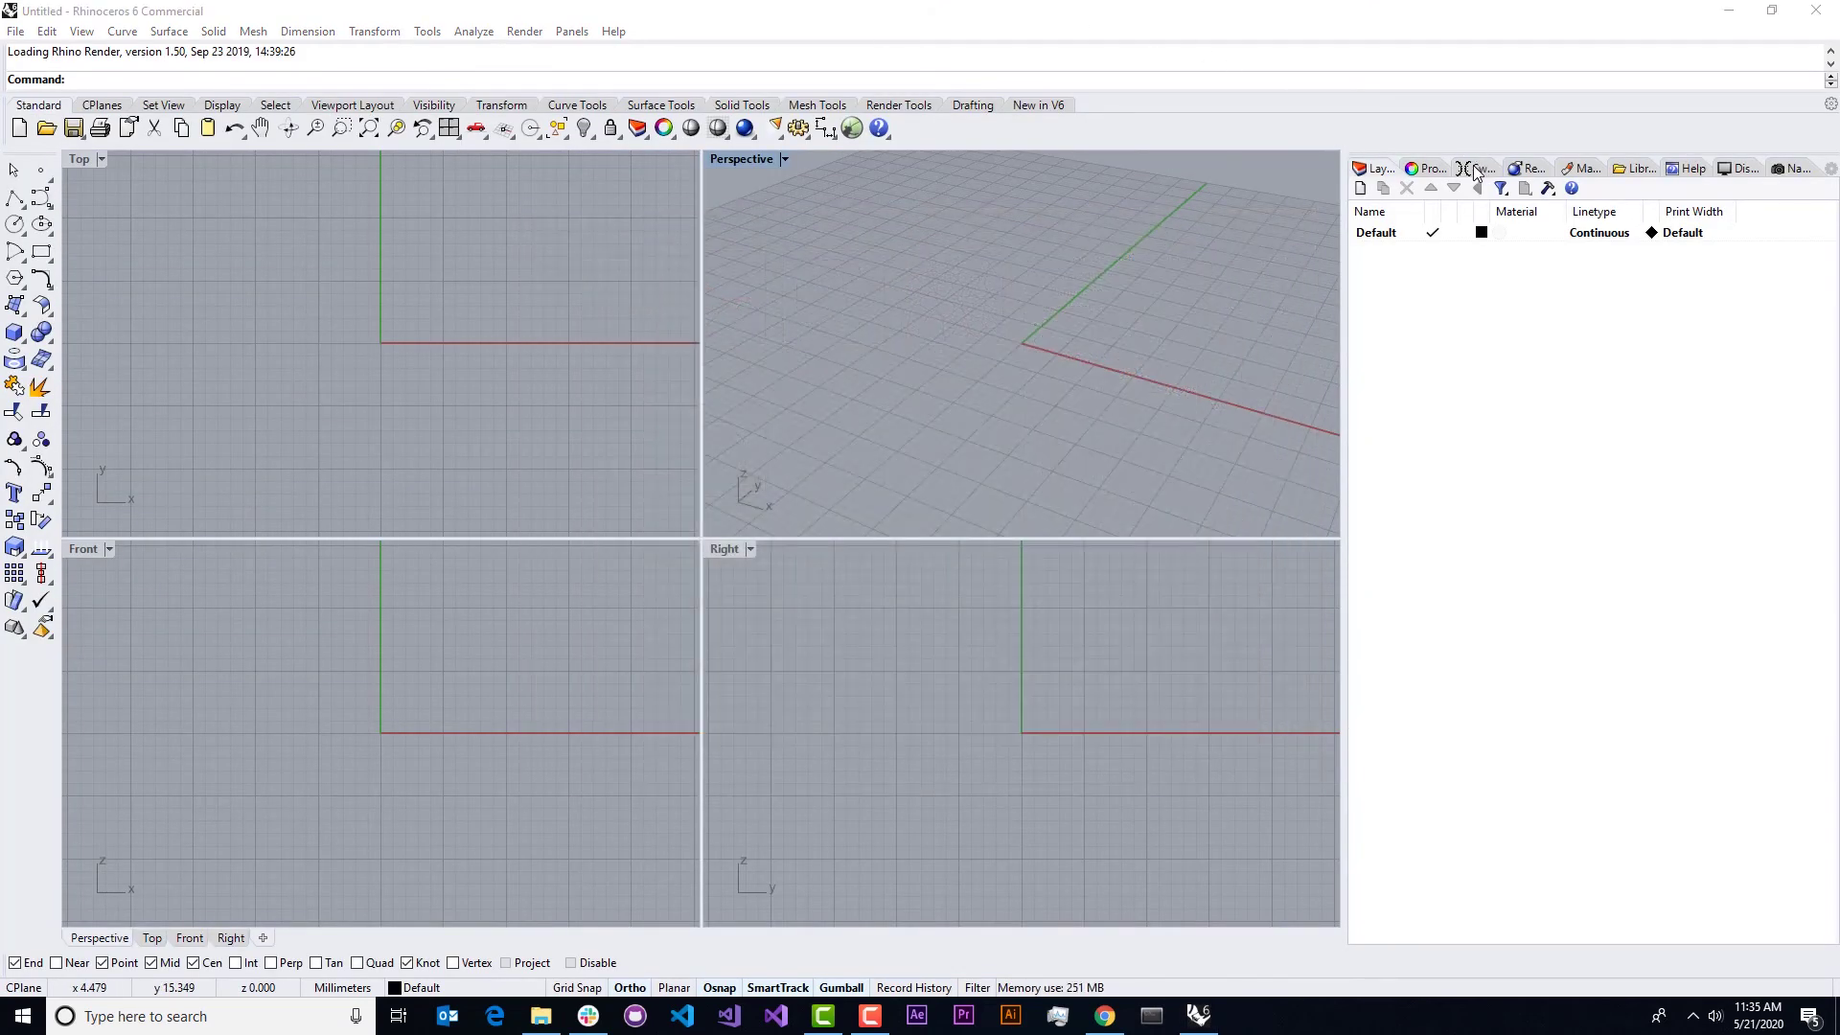
{"action": "left_click", "coordinate": [1476, 172]}
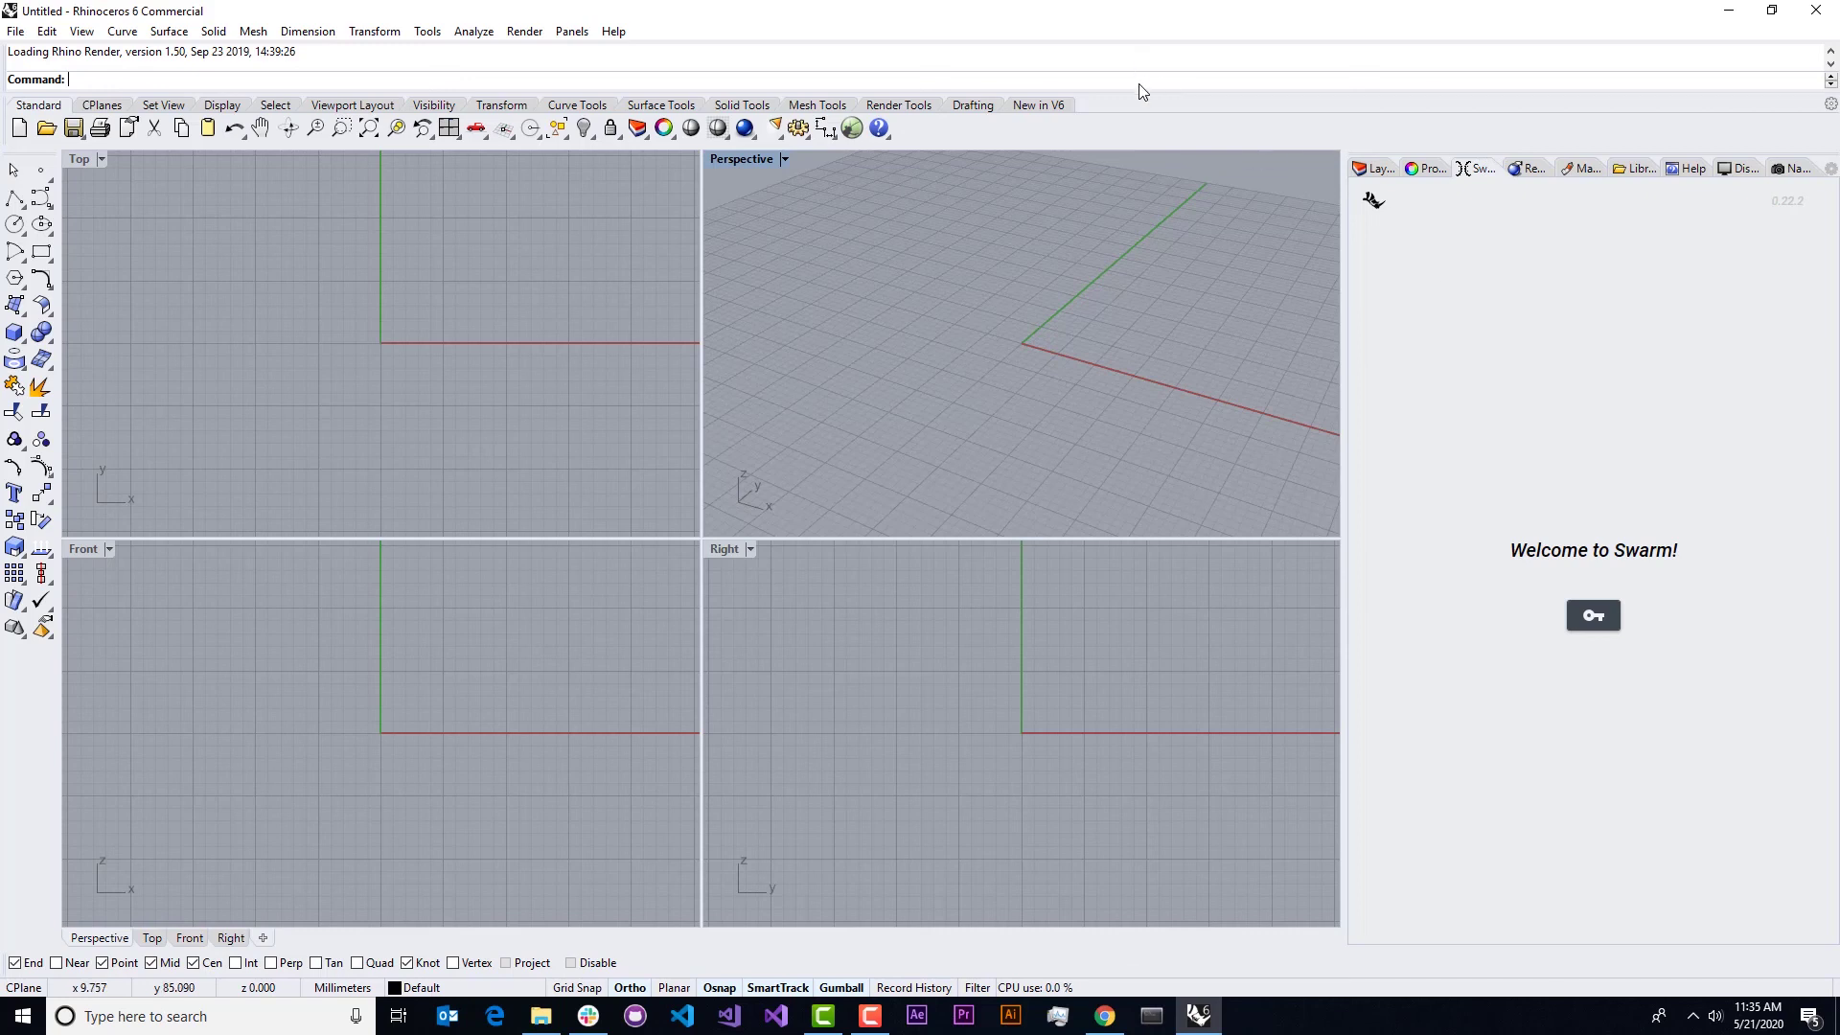
{"action": "type", "text": "Swarm"}
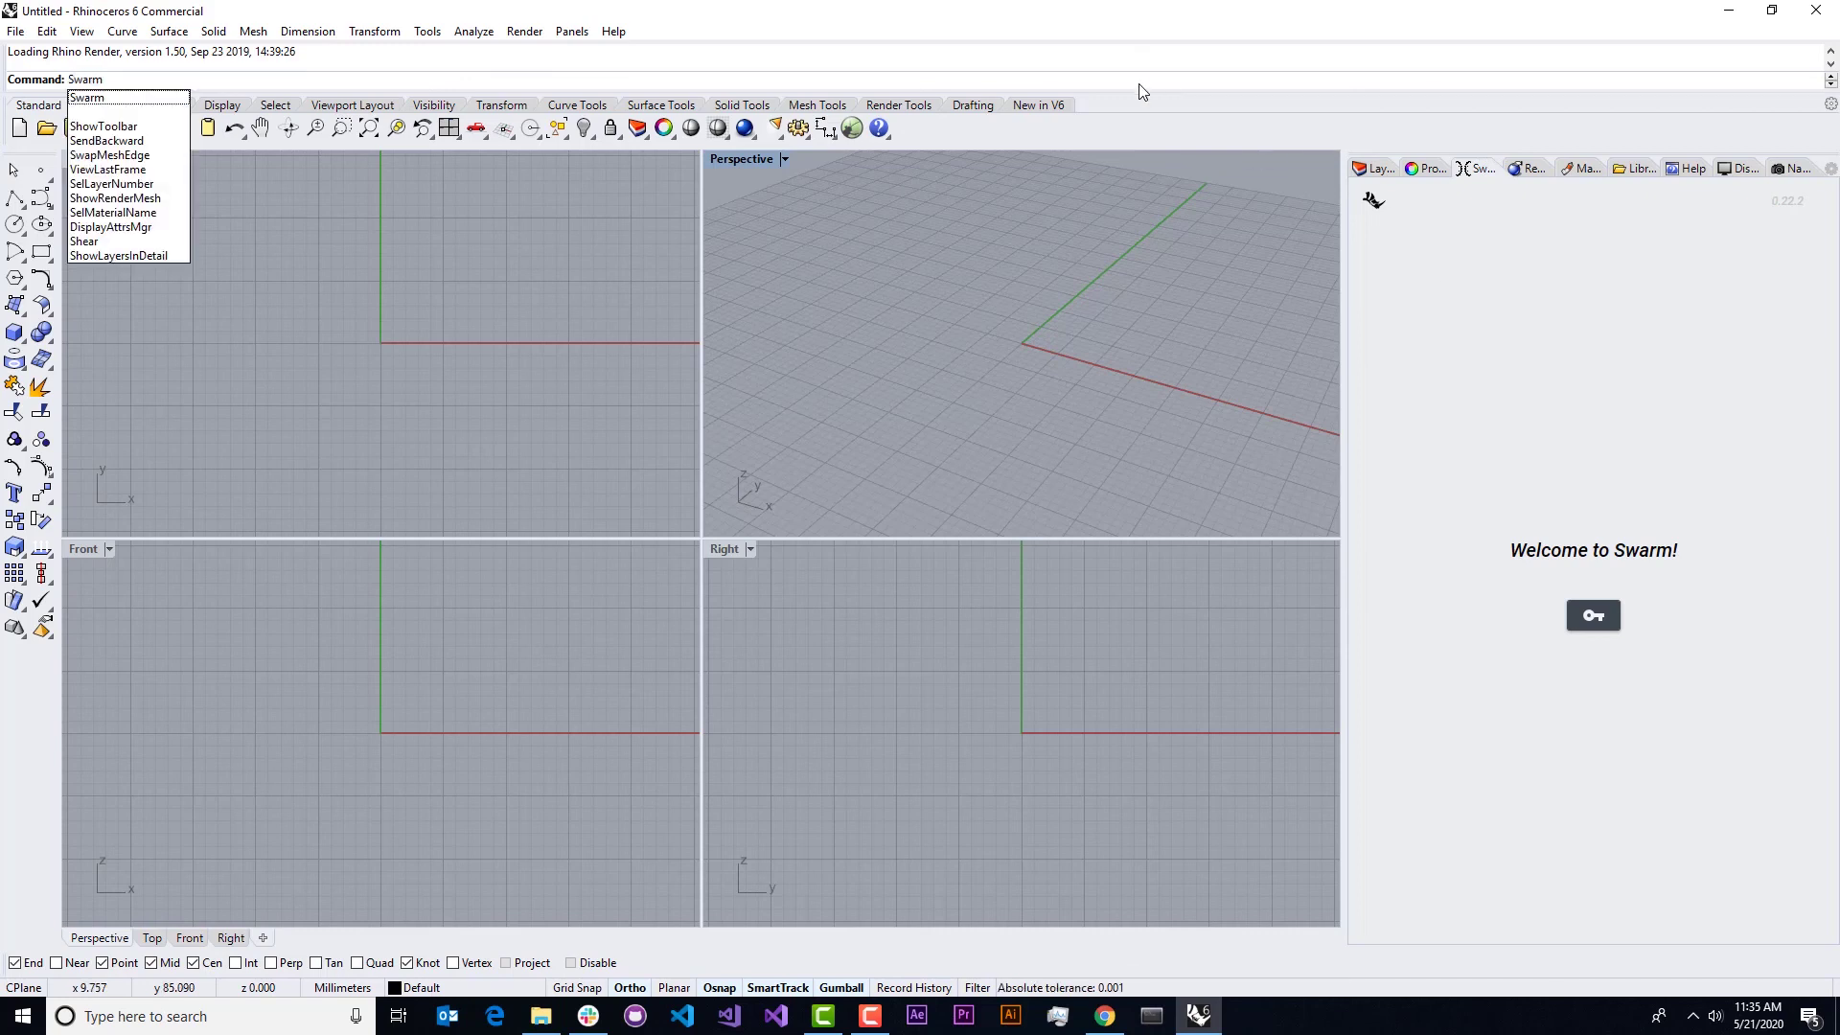
{"action": "key", "text": "Return"}
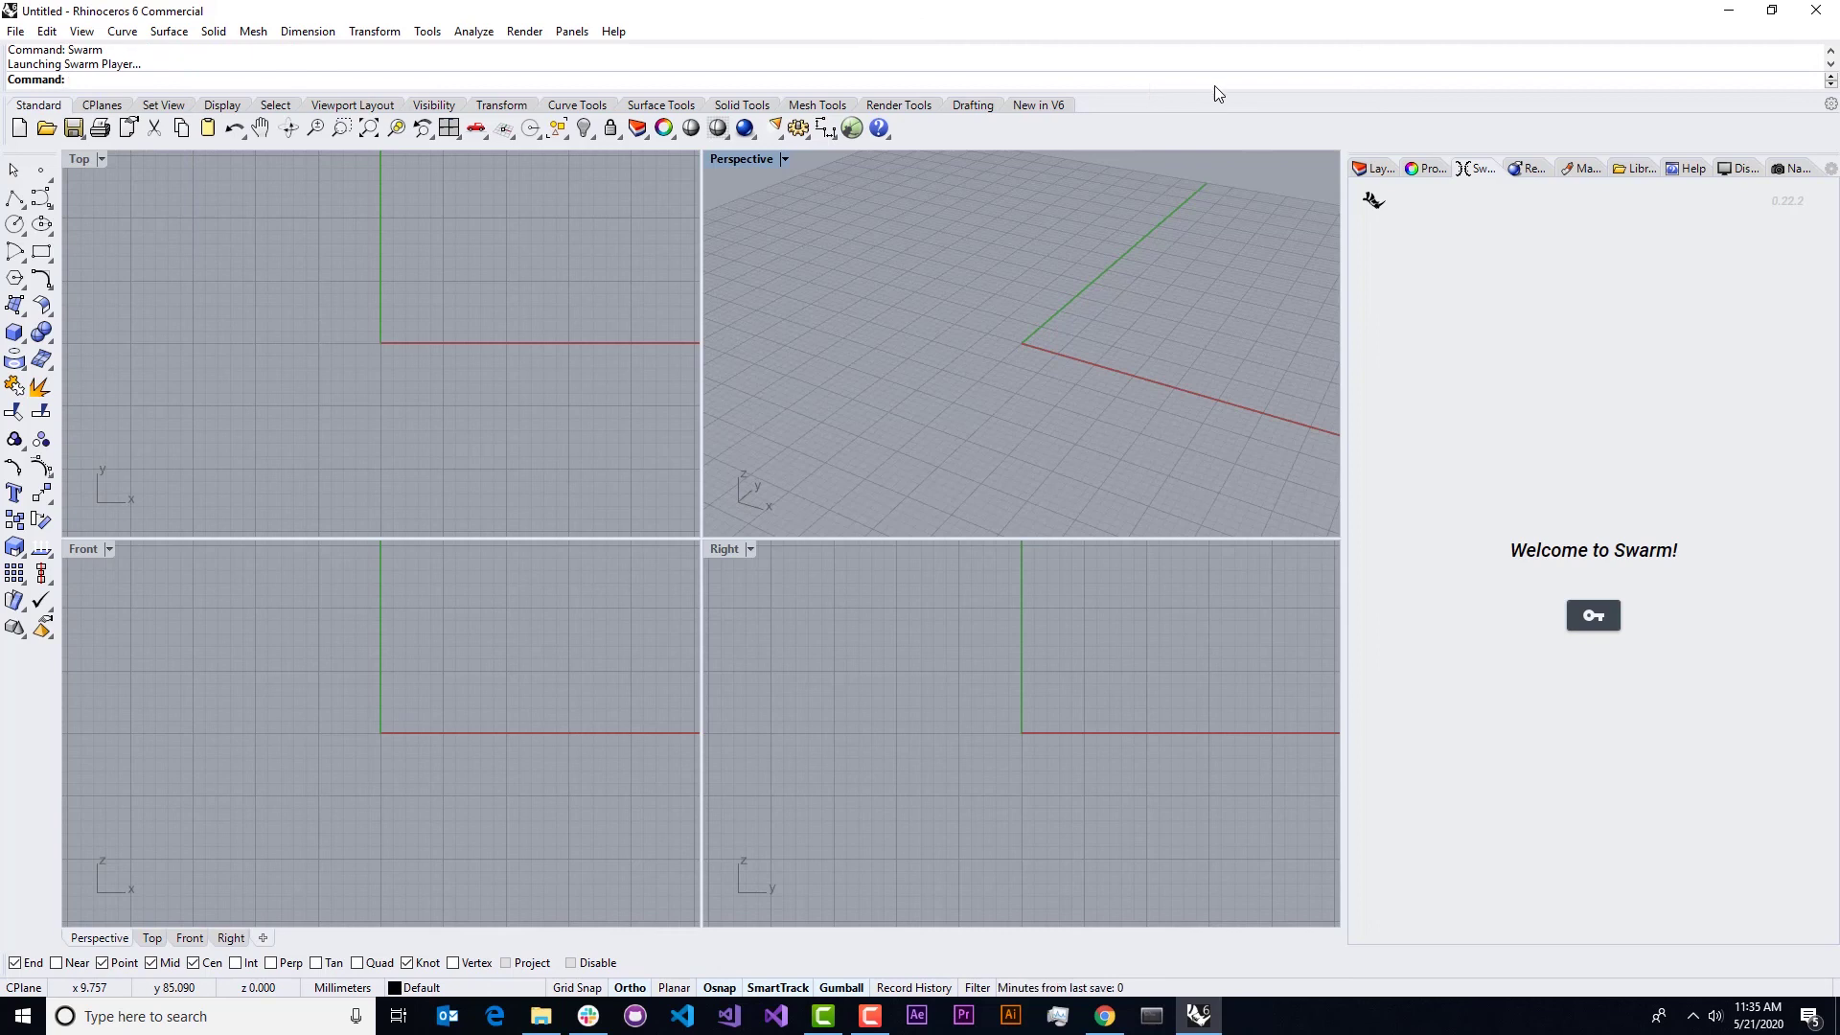